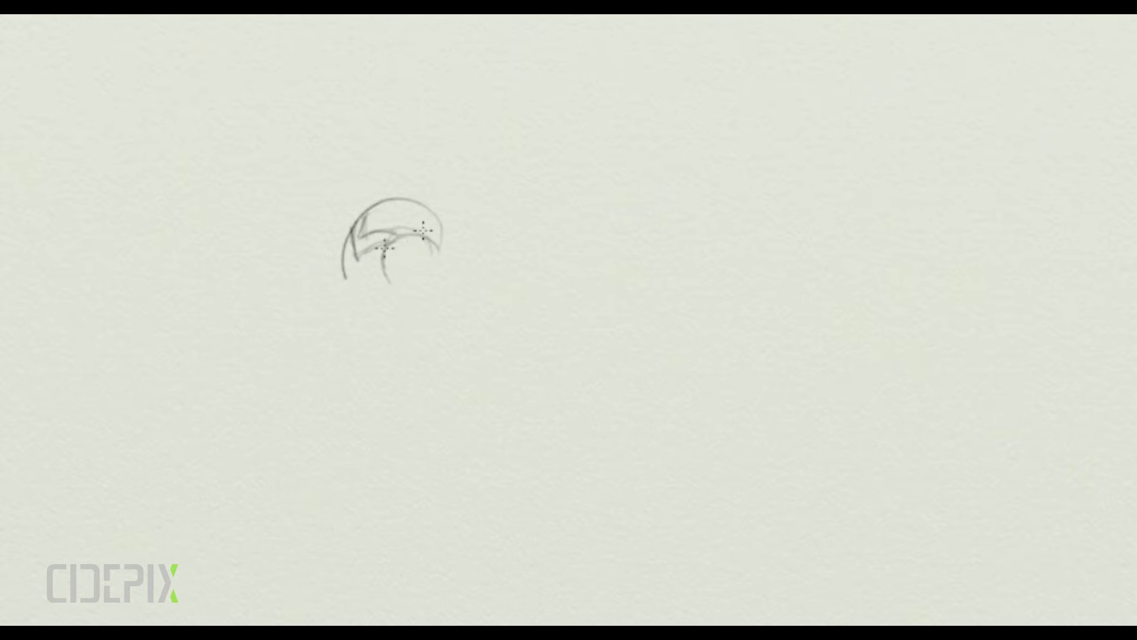
Pencil-sketch the swirl's top-right arc, lower inner arcs, inner curve and central loop
left_click_drag(390, 201, 452, 259)
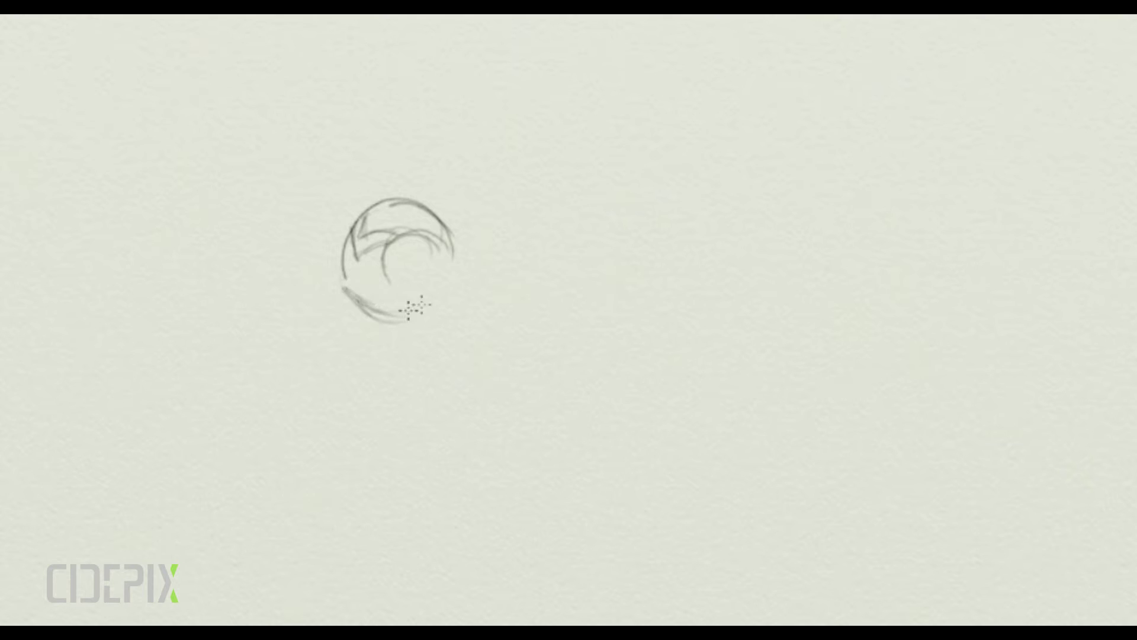
mouse_move(432, 297)
left_mouse_down()
mouse_move(388, 246)
mouse_move(442, 289)
mouse_move(420, 274)
left_mouse_up()
left_click_drag(420, 208, 444, 249)
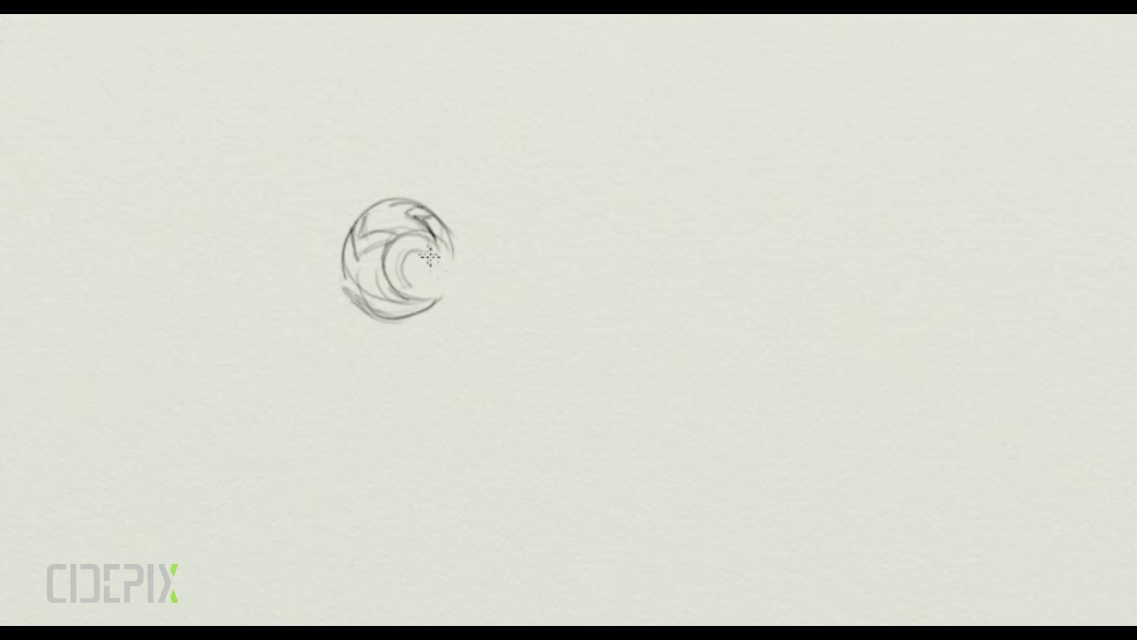
mouse_move(402, 260)
left_mouse_down()
mouse_move(430, 255)
mouse_move(420, 293)
left_mouse_up()
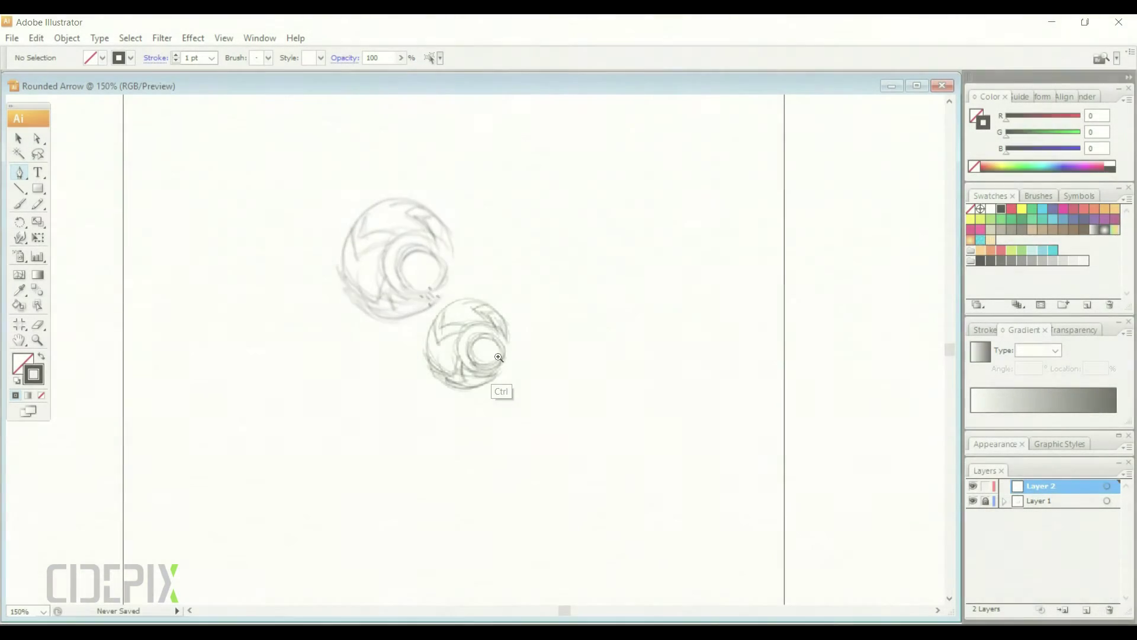
Draw a round Ellipse Tool circle over the inner sketch ring and nudge it into place
left_click(38, 189)
left_click_drag(44, 189, 106, 220)
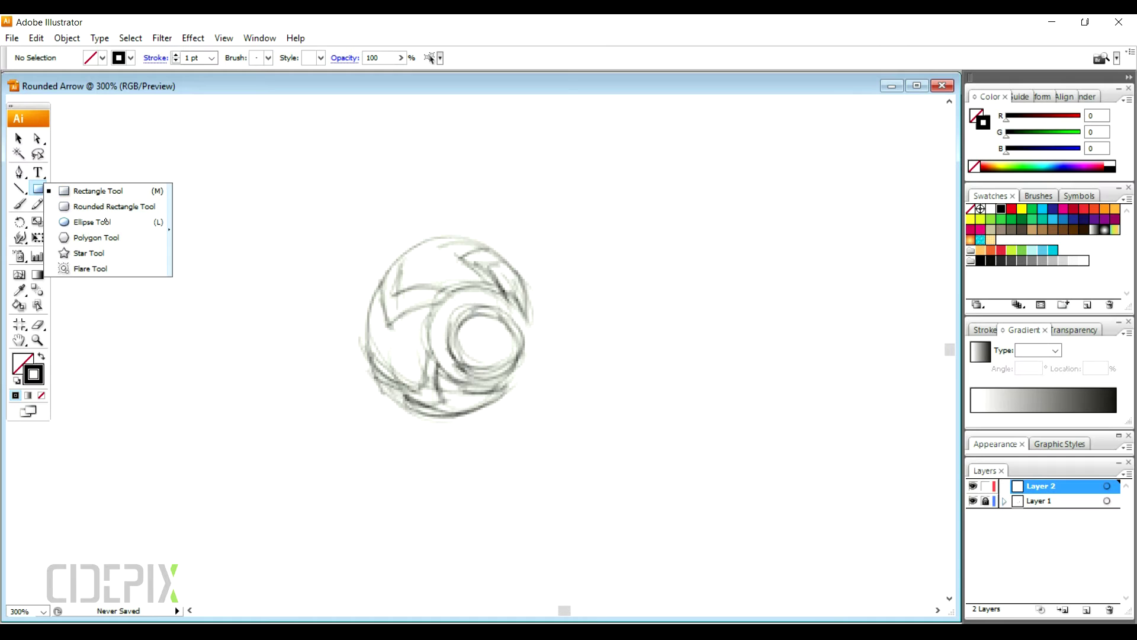
left_click_drag(452, 316, 505, 353)
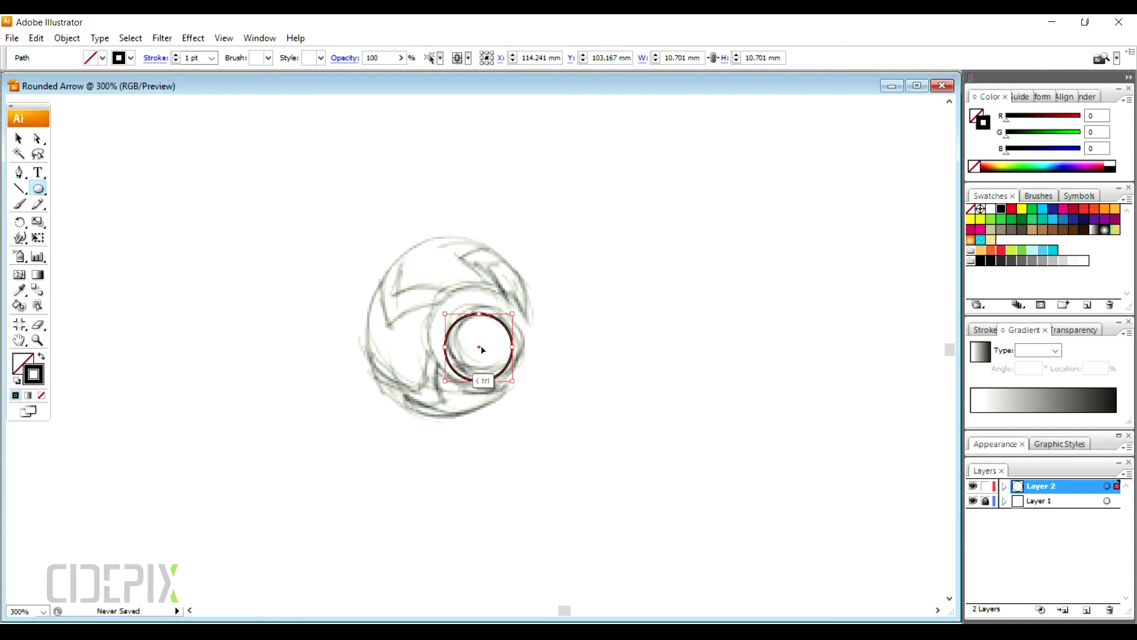
left_click_drag(482, 346, 488, 342)
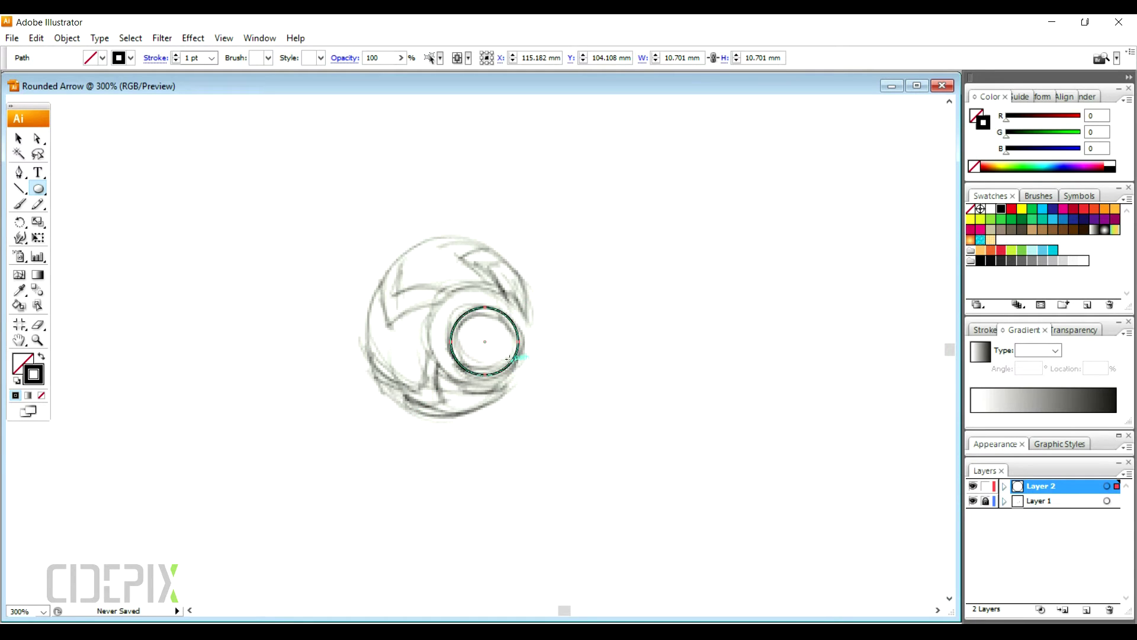
key("ctrl")
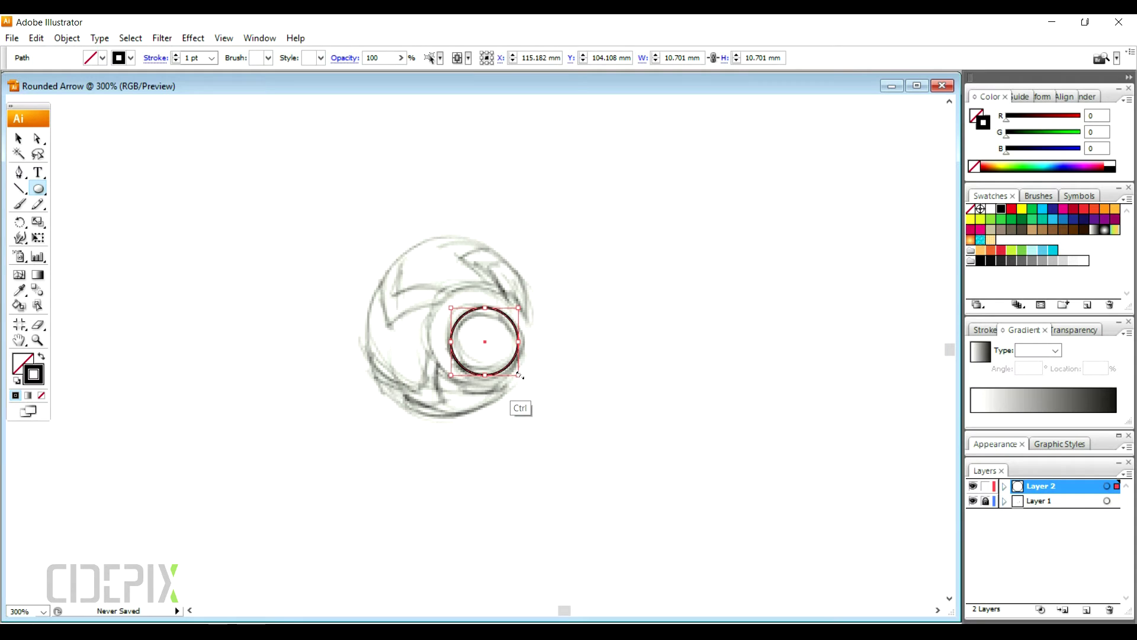
key("ctrl+shift")
Enlarge the inner circle and fit a scaled-up copy onto the middle ring
left_click_drag(519, 375, 522, 378)
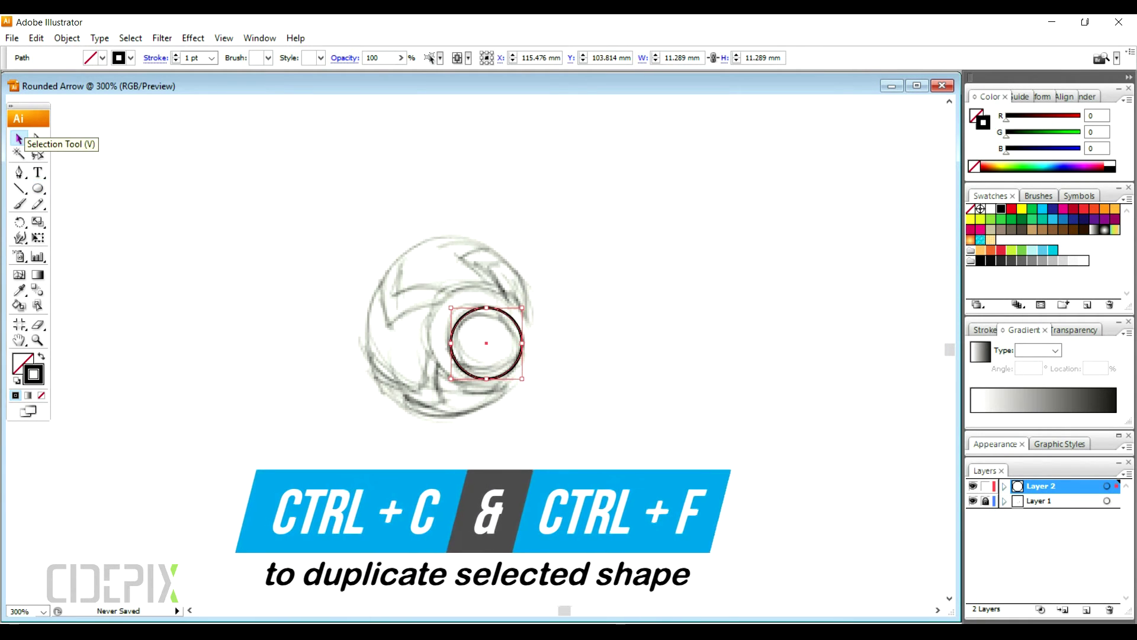
left_click_drag(451, 308, 433, 294)
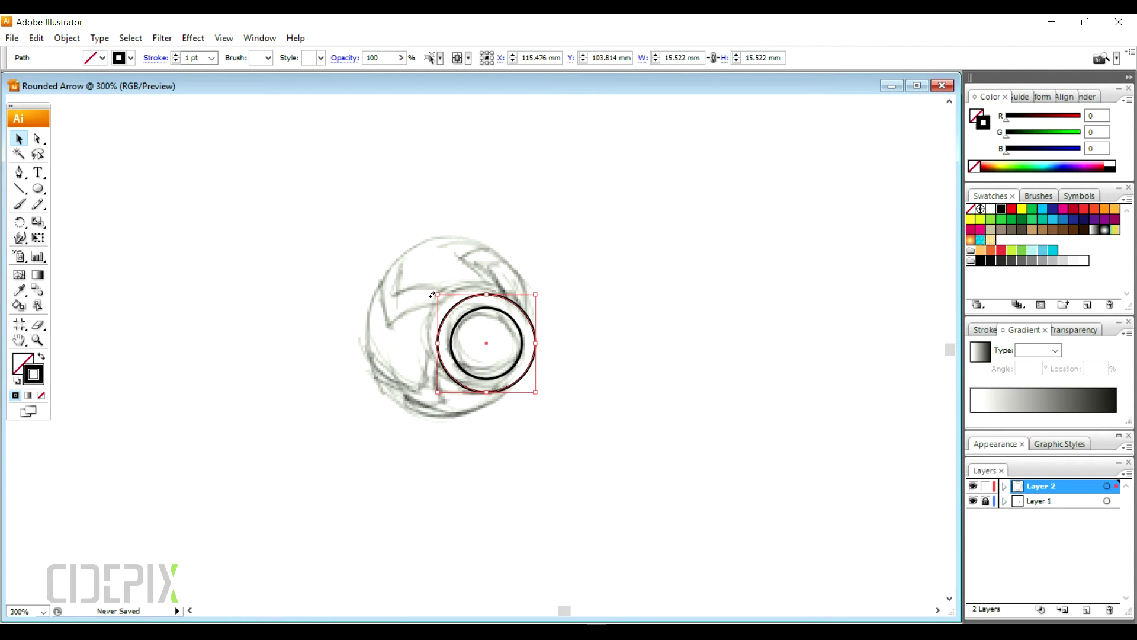
key("l")
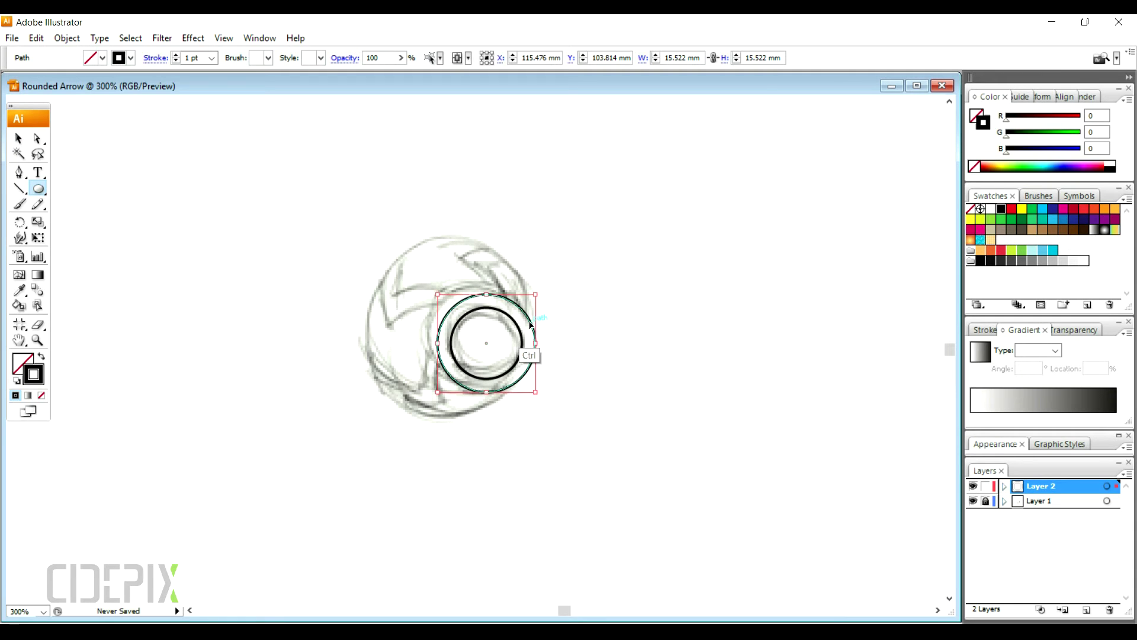
left_click_drag(524, 319, 527, 326)
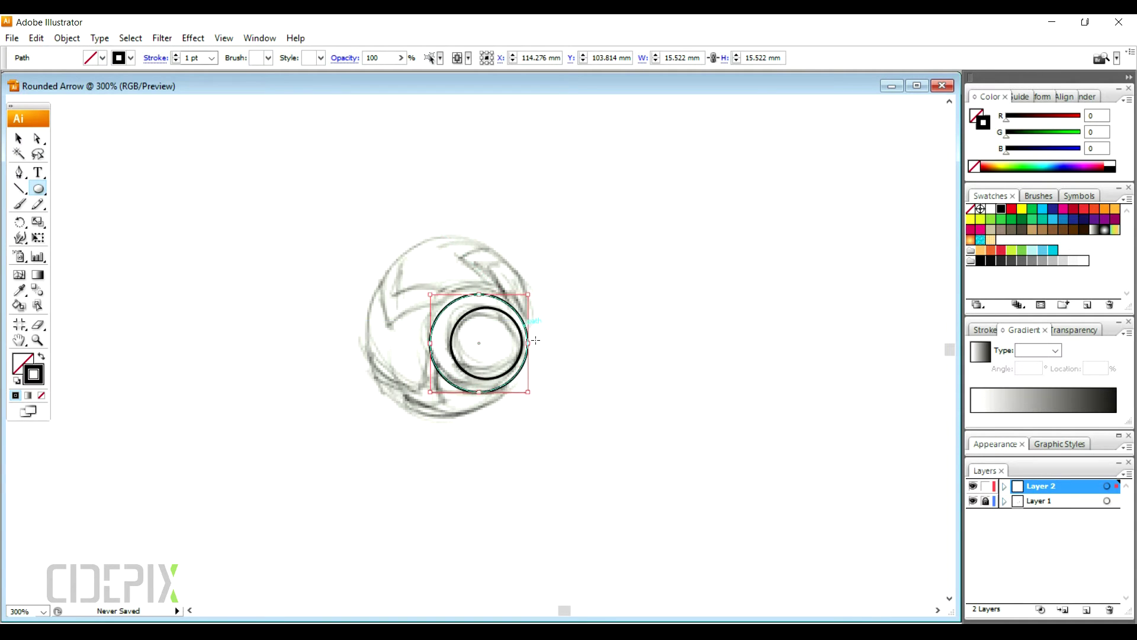
left_click_drag(530, 329, 532, 329)
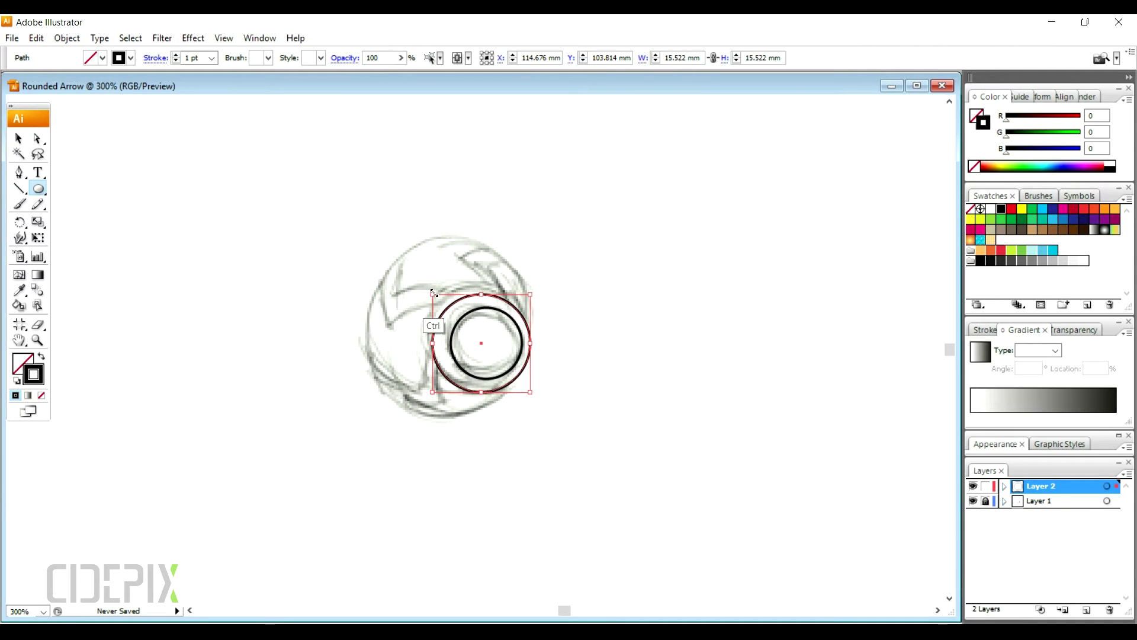
Draw a large circle around the sketch and resize it proportionally to the outer ring
left_click_drag(366, 247, 535, 418)
left_click(512, 229, "ctrl")
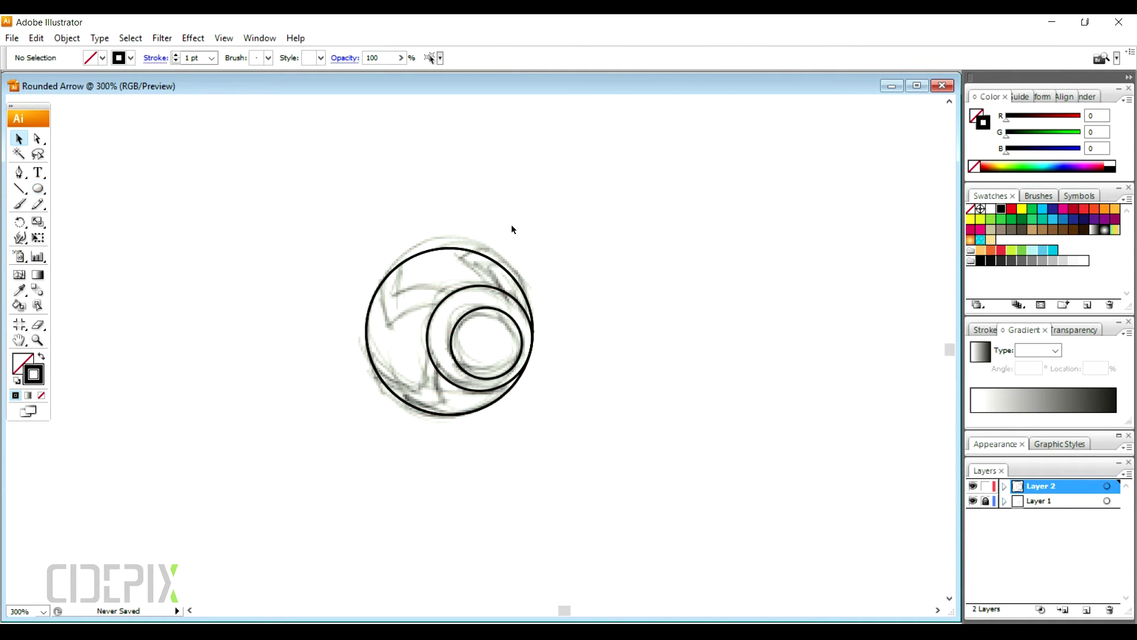
left_click(438, 249)
left_click_drag(365, 247, 387, 258)
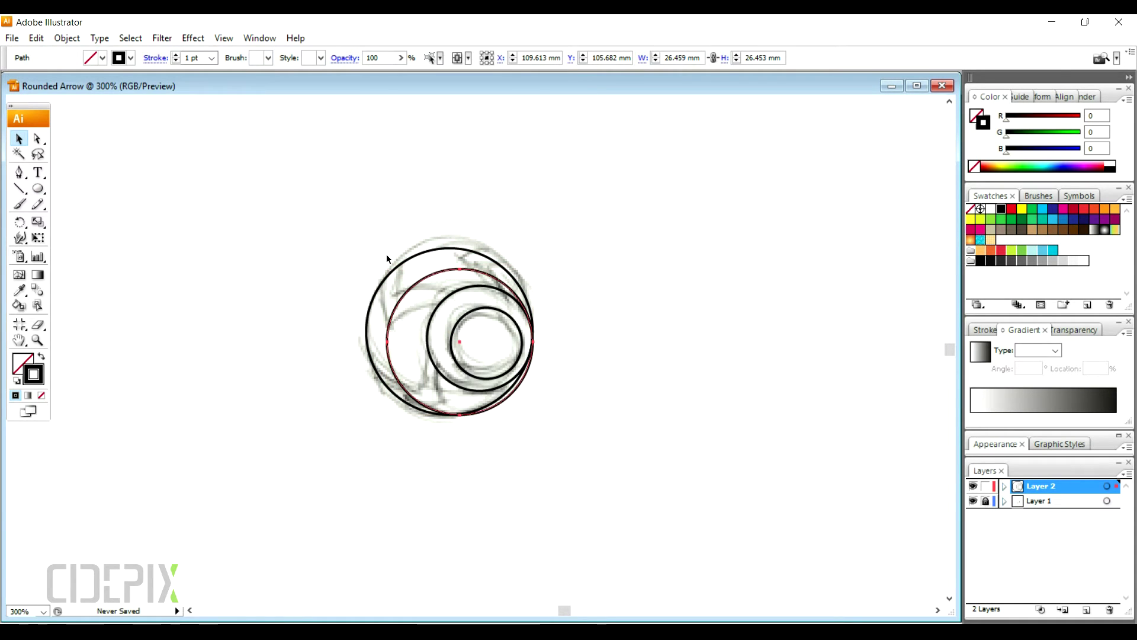
left_click_drag(531, 269, 539, 261)
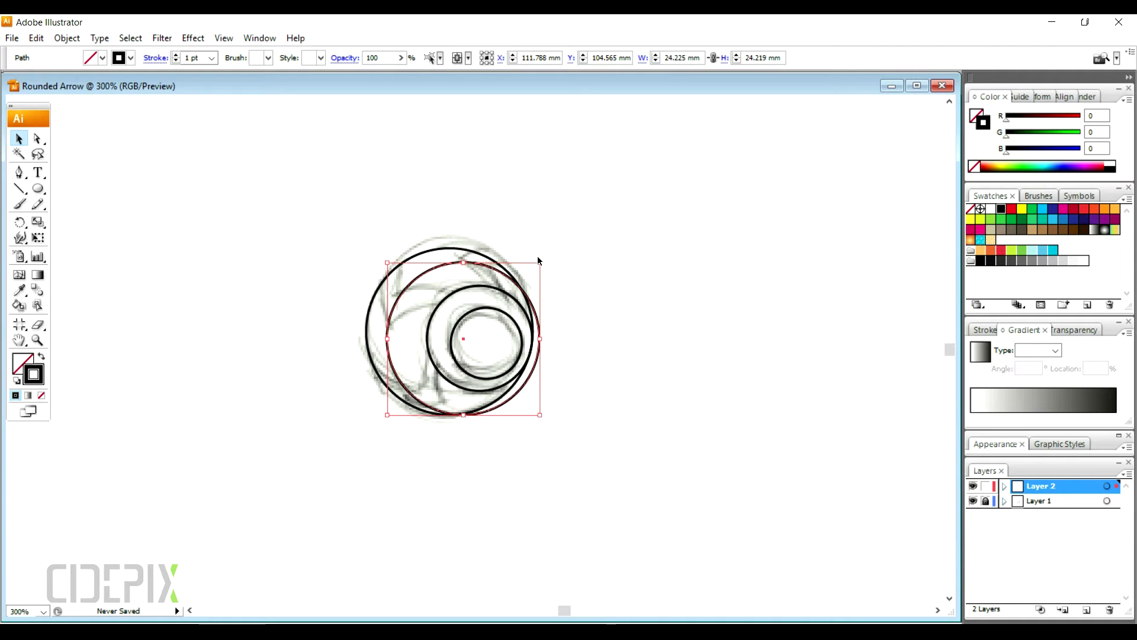
left_click_drag(538, 260, 538, 258)
key("shift")
left_click_drag(545, 403, 536, 414)
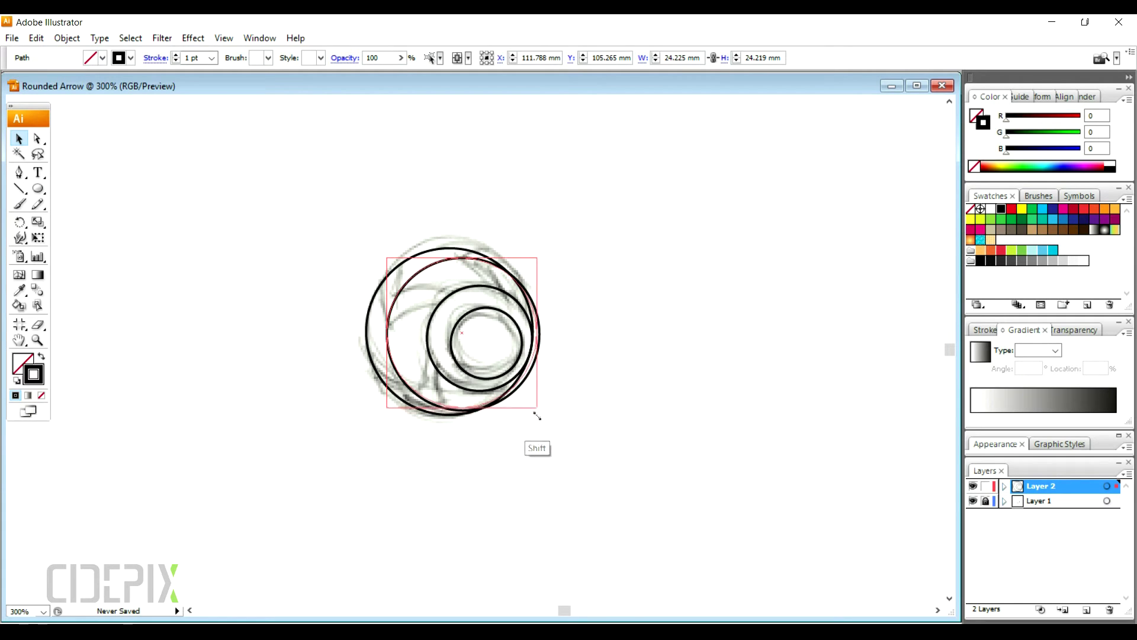
Trace the top swirl arc over the sketch with the Pen Tool
key("p")
left_click(499, 299)
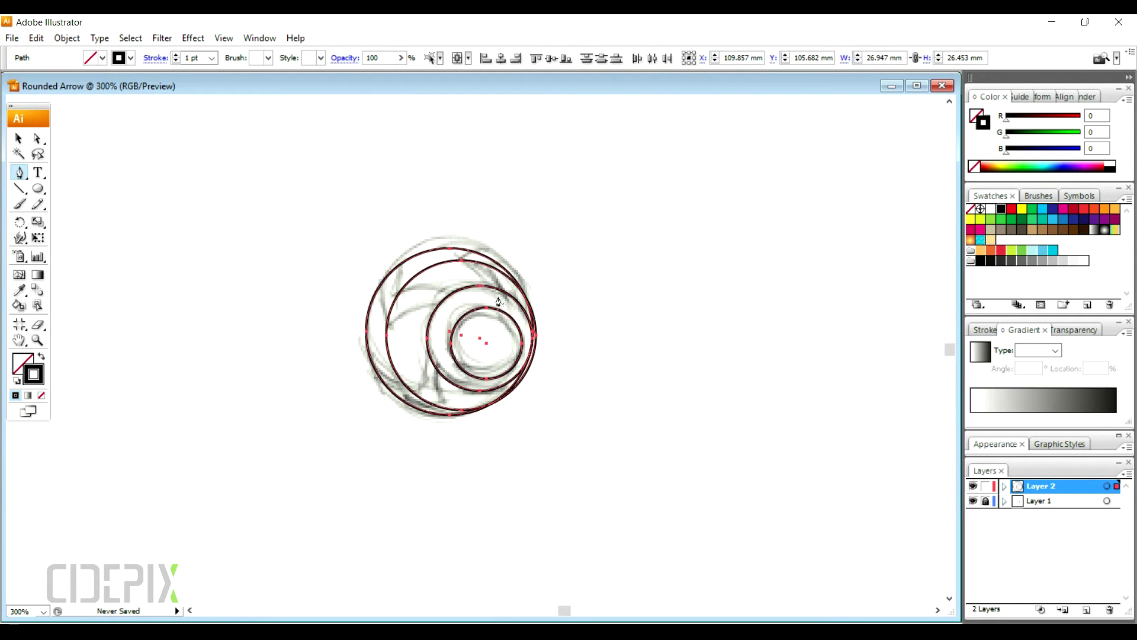
mouse_move(462, 263)
left_mouse_down()
mouse_move(508, 257)
mouse_move(535, 272)
left_mouse_up()
left_click(529, 247, "ctrl")
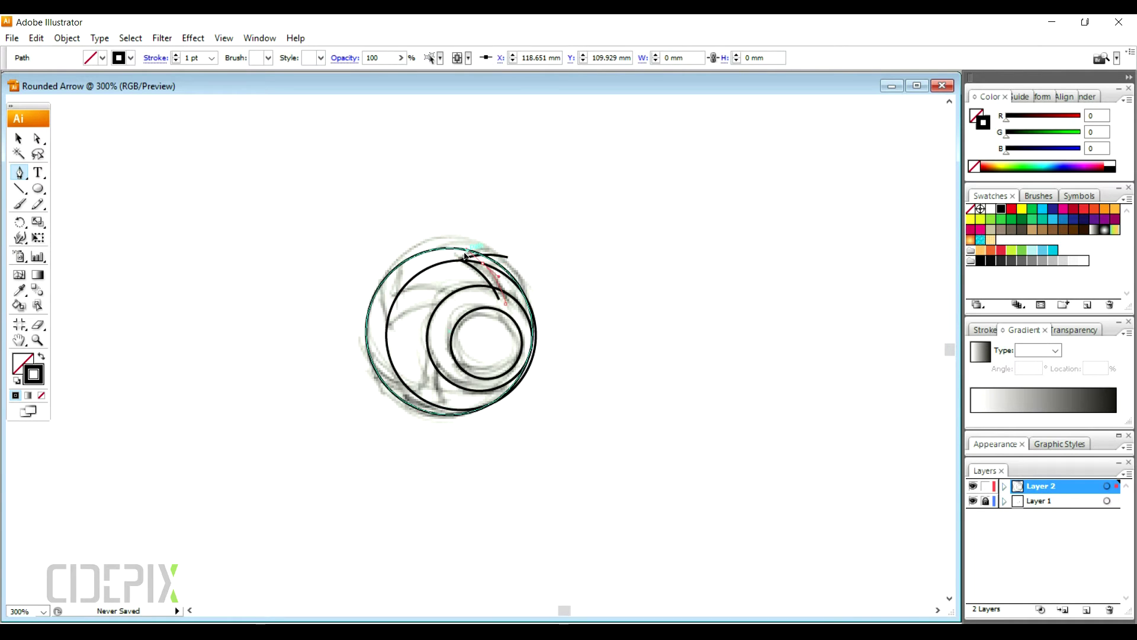
left_click(548, 247, "ctrl")
Trace the left and lower-left swirl blades with curved paths, then select all traced paths
left_click(380, 268)
left_click_drag(388, 320, 396, 340)
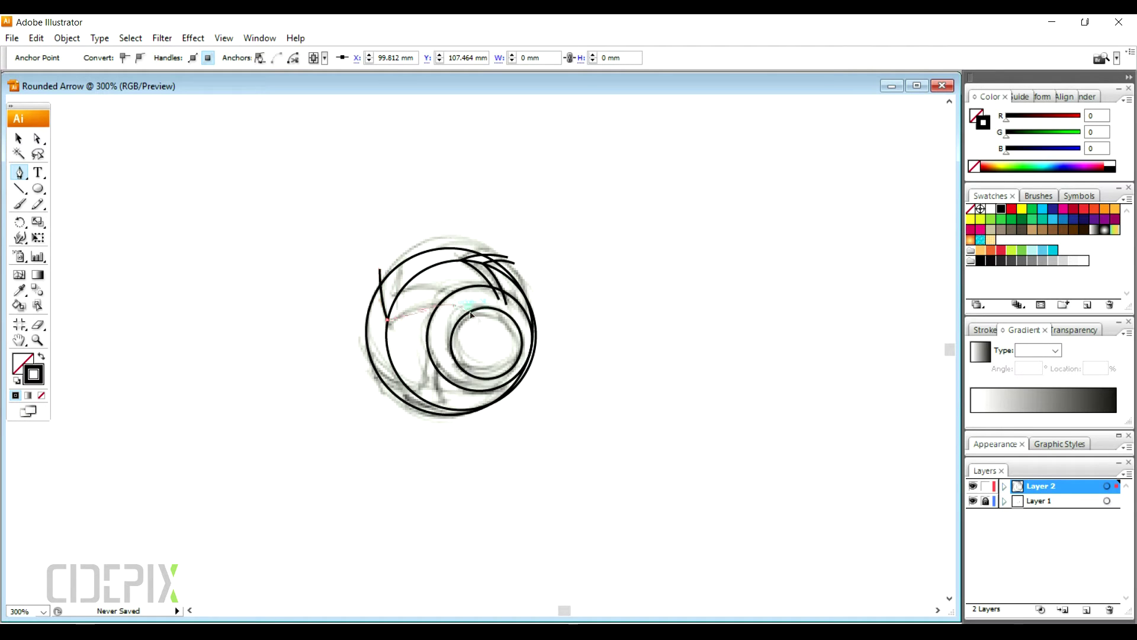
left_click_drag(454, 306, 462, 332)
left_click(390, 266, "ctrl")
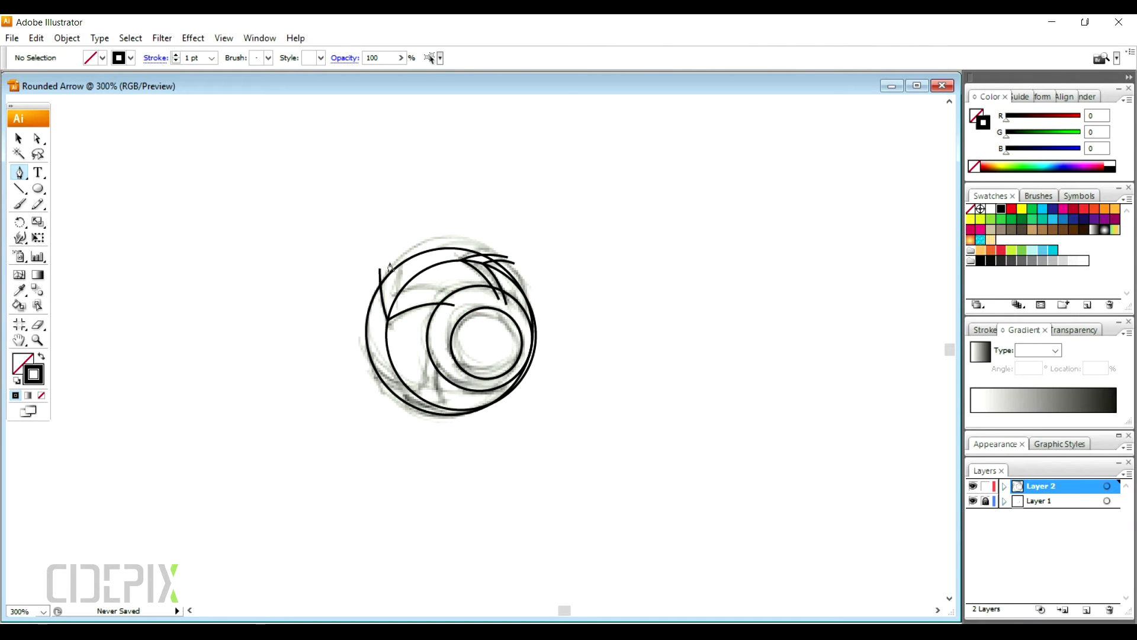
left_click_drag(366, 363, 379, 396)
mouse_move(433, 351)
left_mouse_down()
mouse_move(409, 433)
mouse_move(394, 409)
left_mouse_up()
left_click(416, 449)
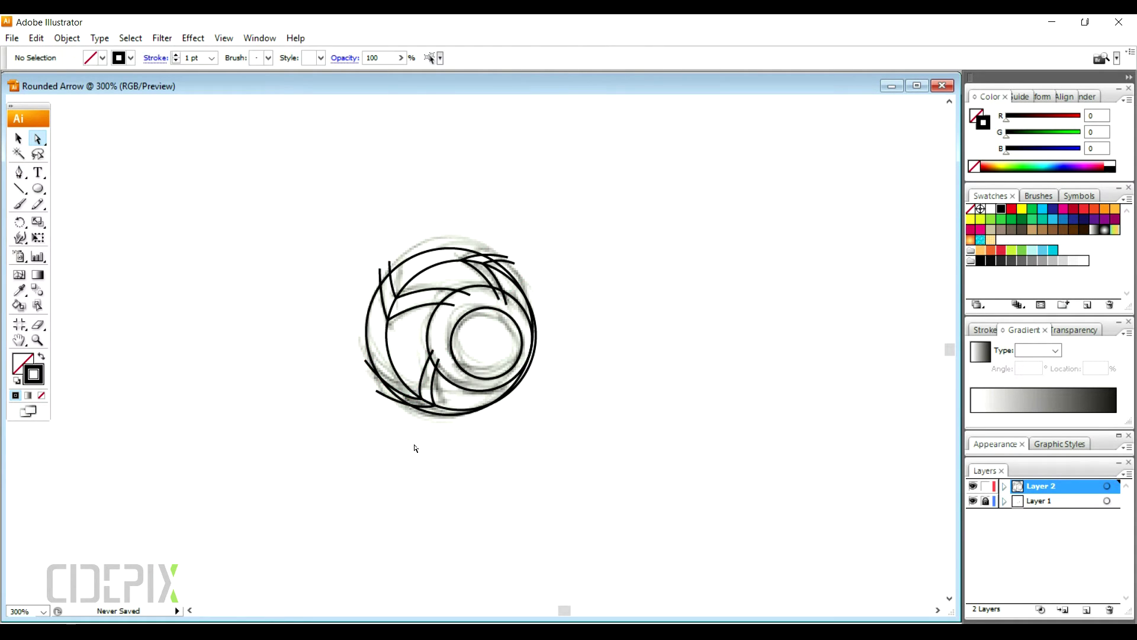
left_click(19, 138)
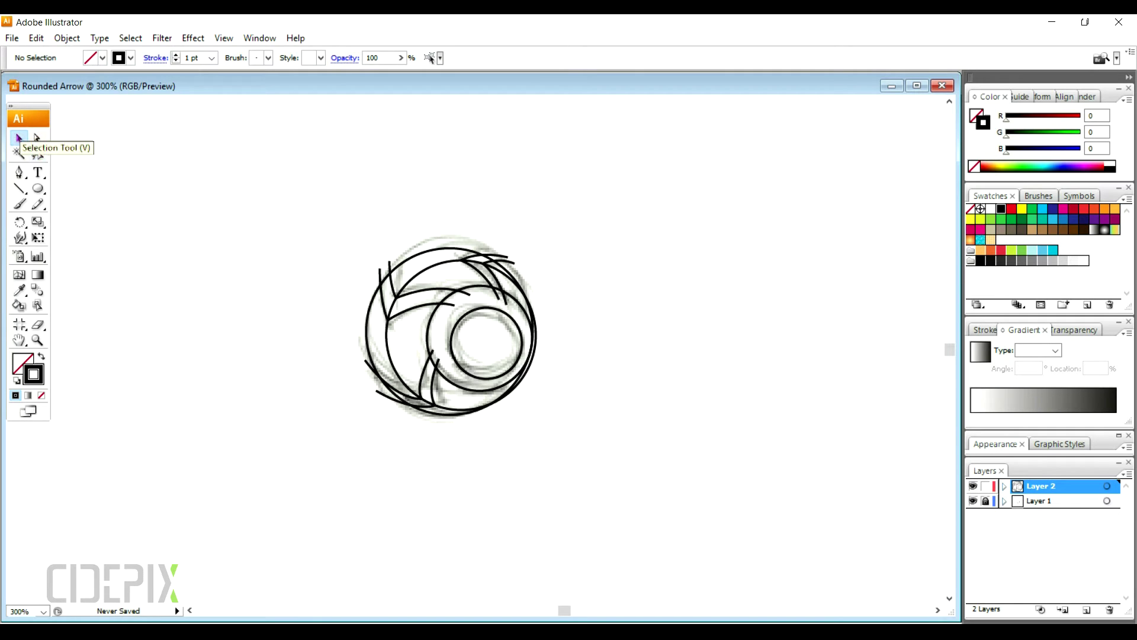
mouse_move(317, 238)
left_mouse_down()
mouse_move(589, 451)
mouse_move(587, 468)
left_mouse_up()
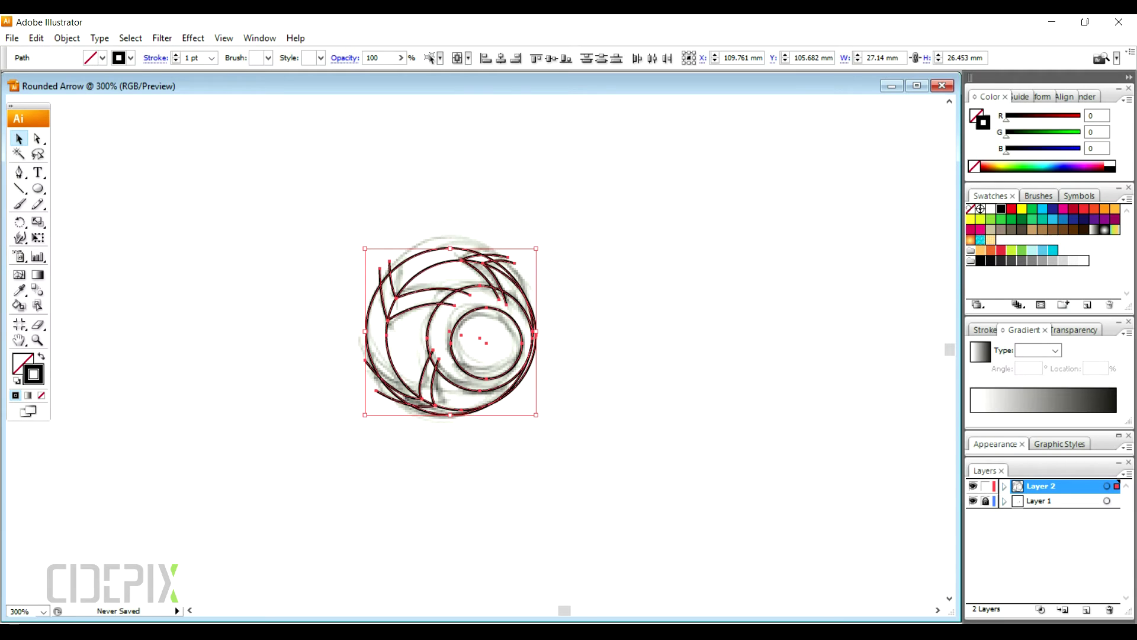
Remove the outlines and Live Paint the inner circle, top crescents, left and bottom regions black
left_click(971, 209)
left_click(19, 305)
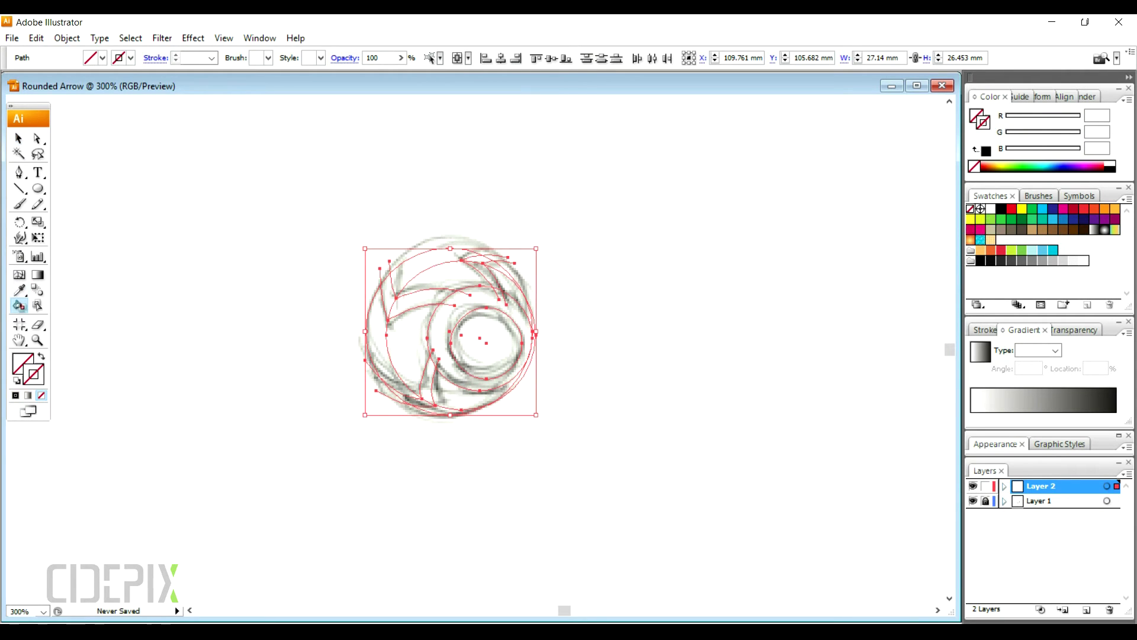
left_click(1001, 208)
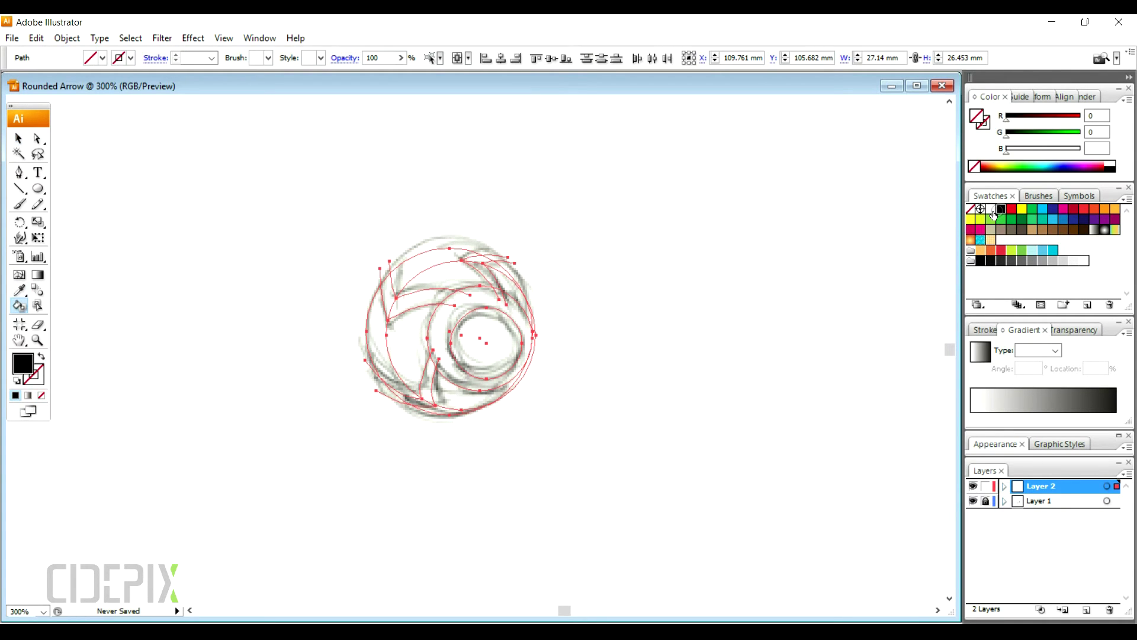
left_click(485, 327)
left_click(511, 284)
left_click(450, 273)
left_click(409, 324)
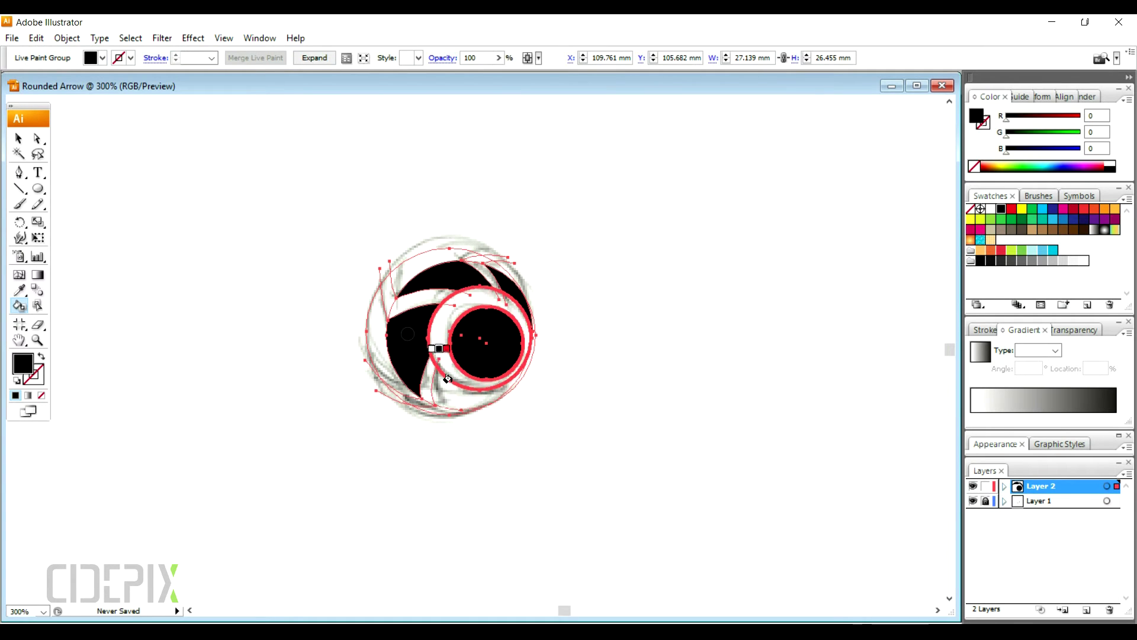
left_click(455, 391)
Paint the top-left, top-right, left and bottom crescents red, then expand the live paint
key("Right")
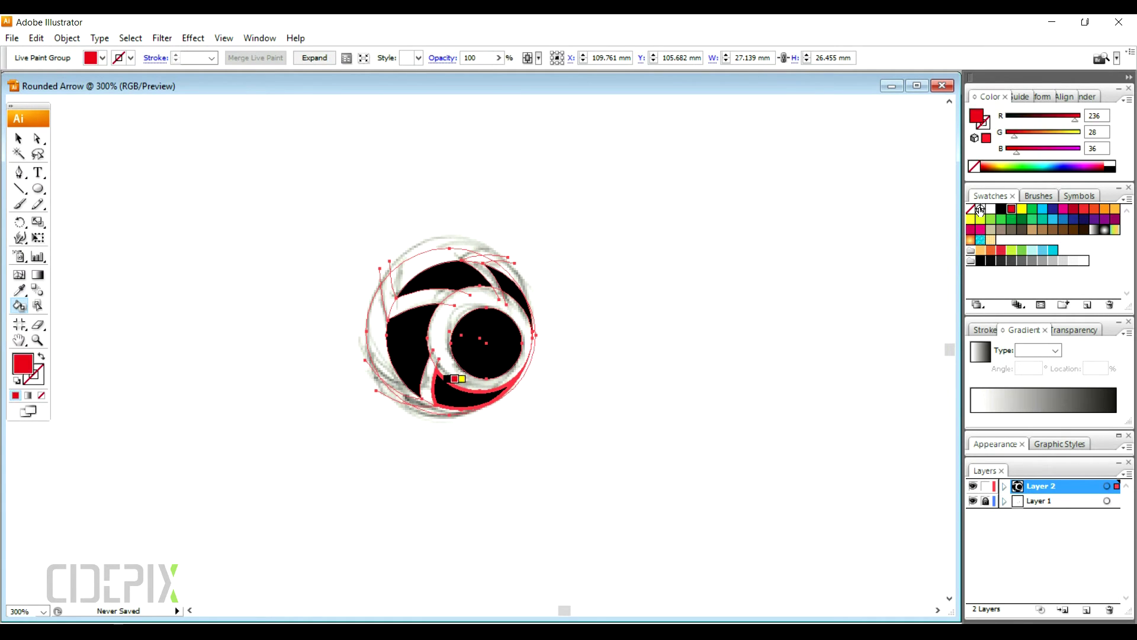
left_click(418, 261)
left_click(493, 262)
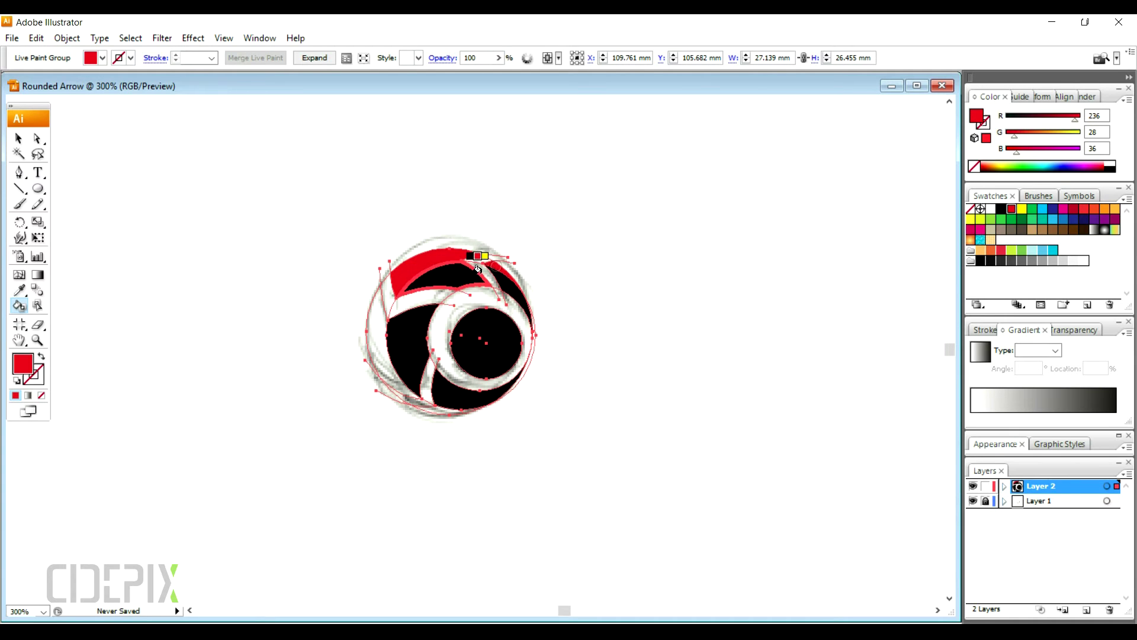
left_click(371, 314)
left_click(443, 402)
left_click(17, 138)
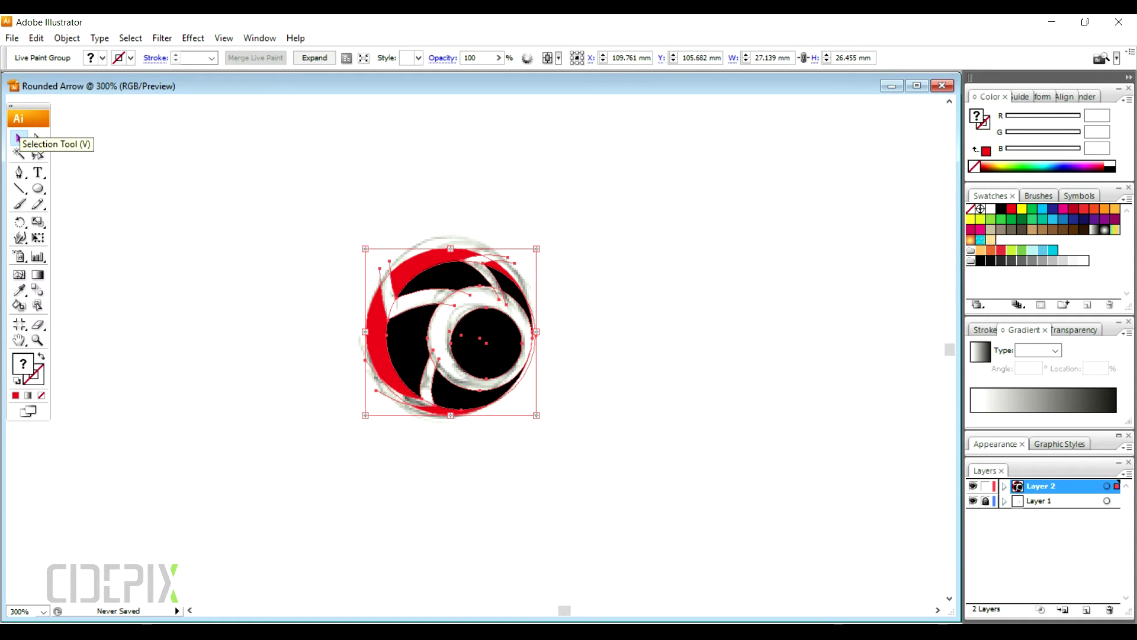
left_click(314, 57)
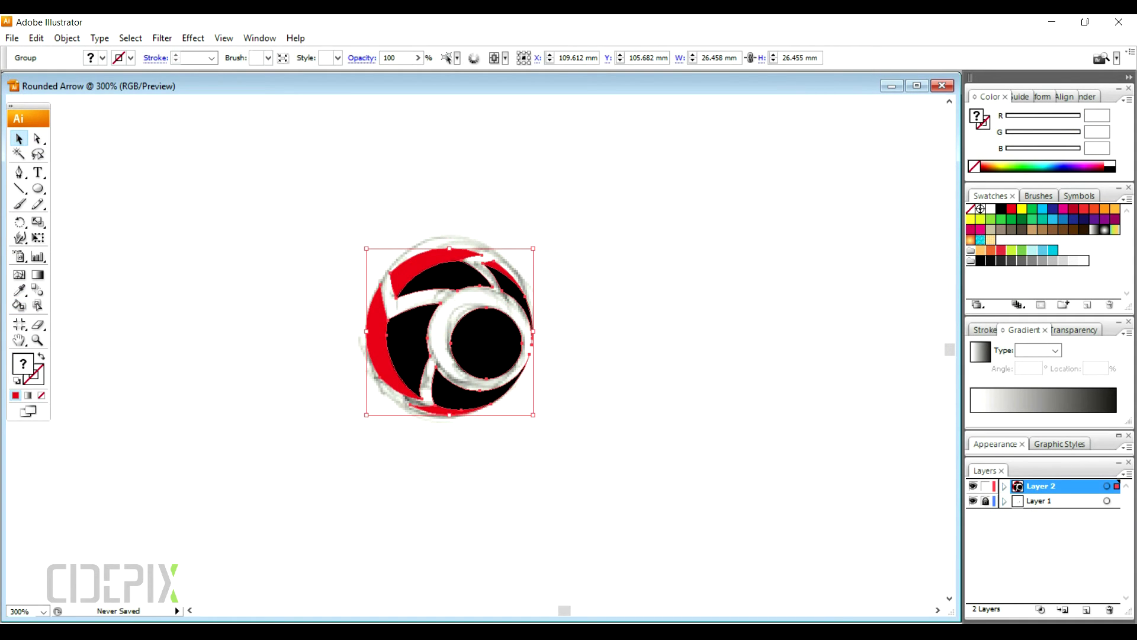
Move the logo right of the sketch, fill it entirely black, and make Layer 1 active
left_click_drag(478, 290, 688, 291)
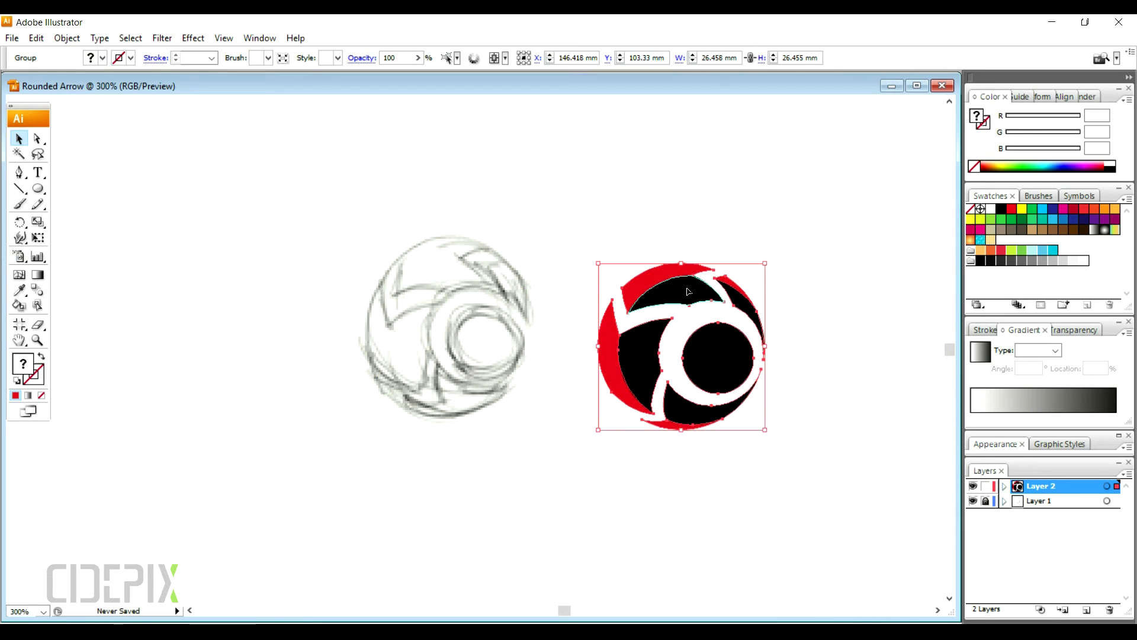
left_click(837, 293)
key("ctrl+a")
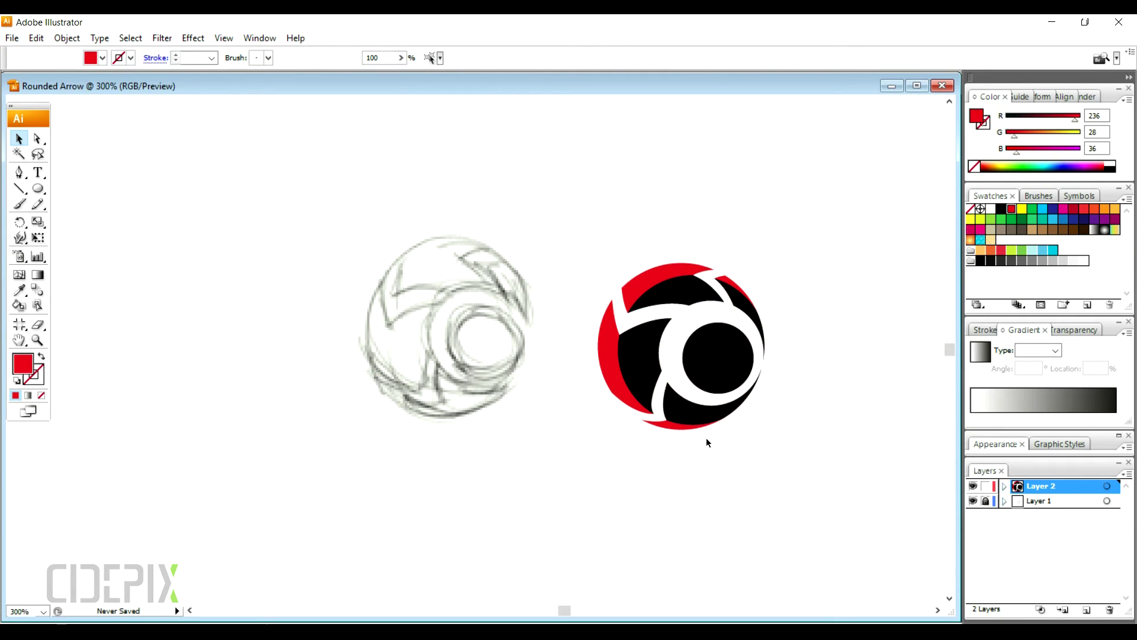
left_click(999, 211)
left_click(841, 272)
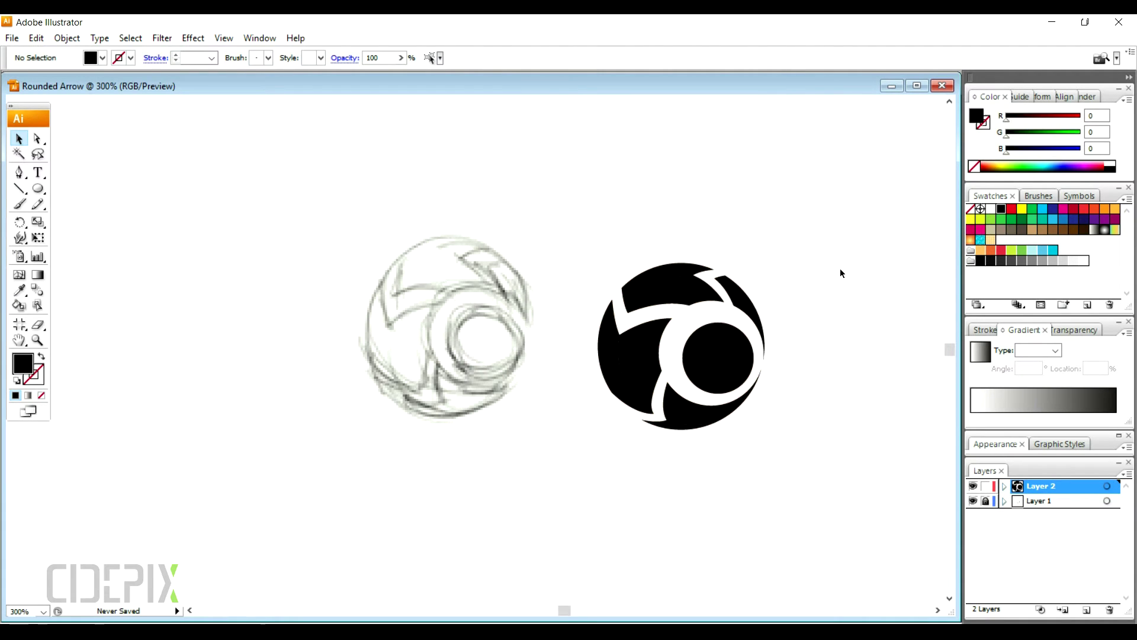
left_click(38, 138)
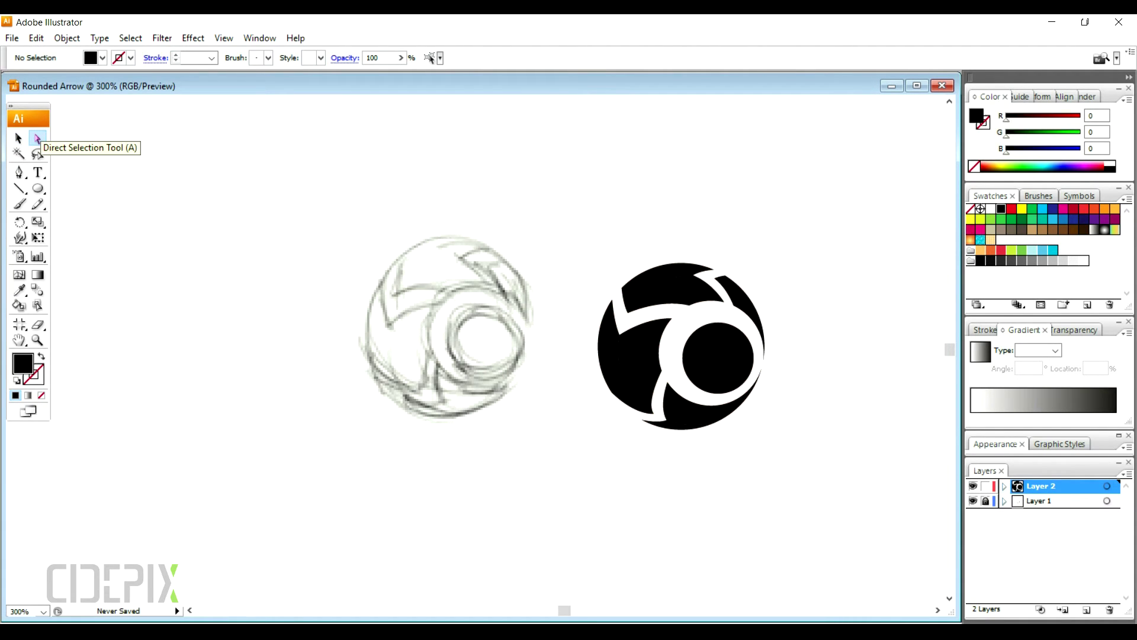
left_click(1046, 502)
Delete Layer 1 with the sketch and select the logo's black left crescent
left_click(1108, 614)
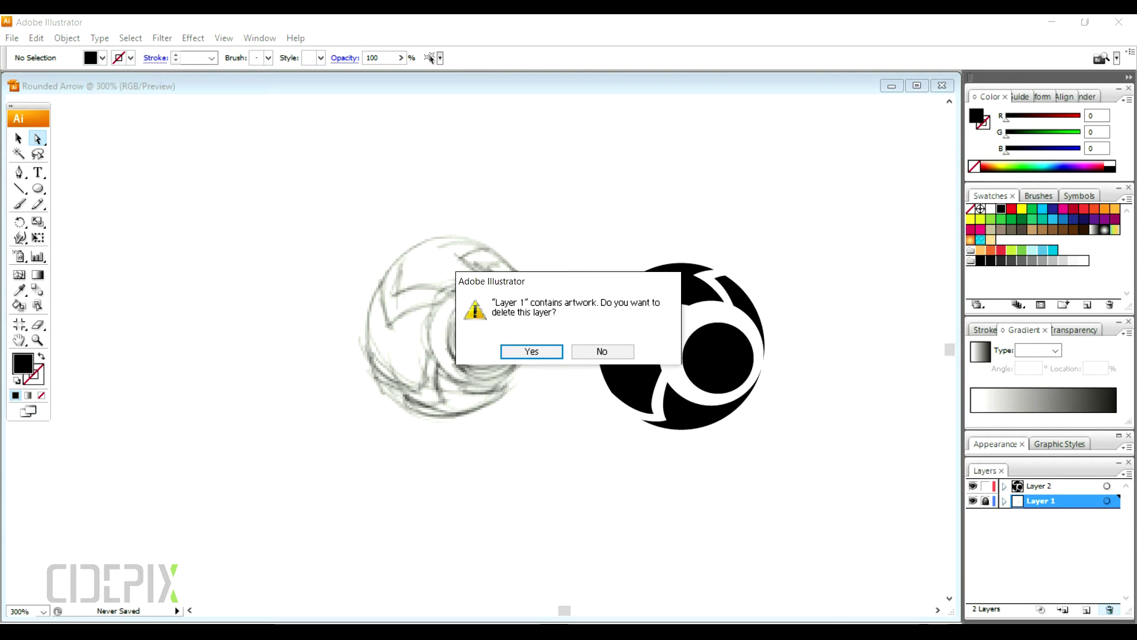
left_click(544, 348)
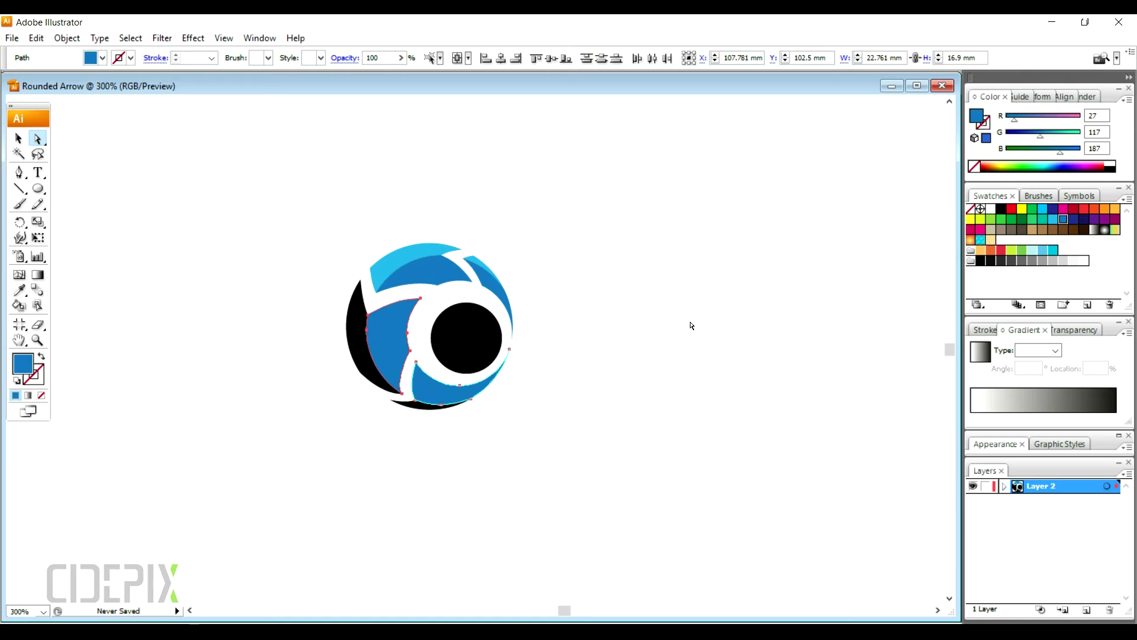
left_click(688, 322)
left_click_drag(313, 312, 376, 388)
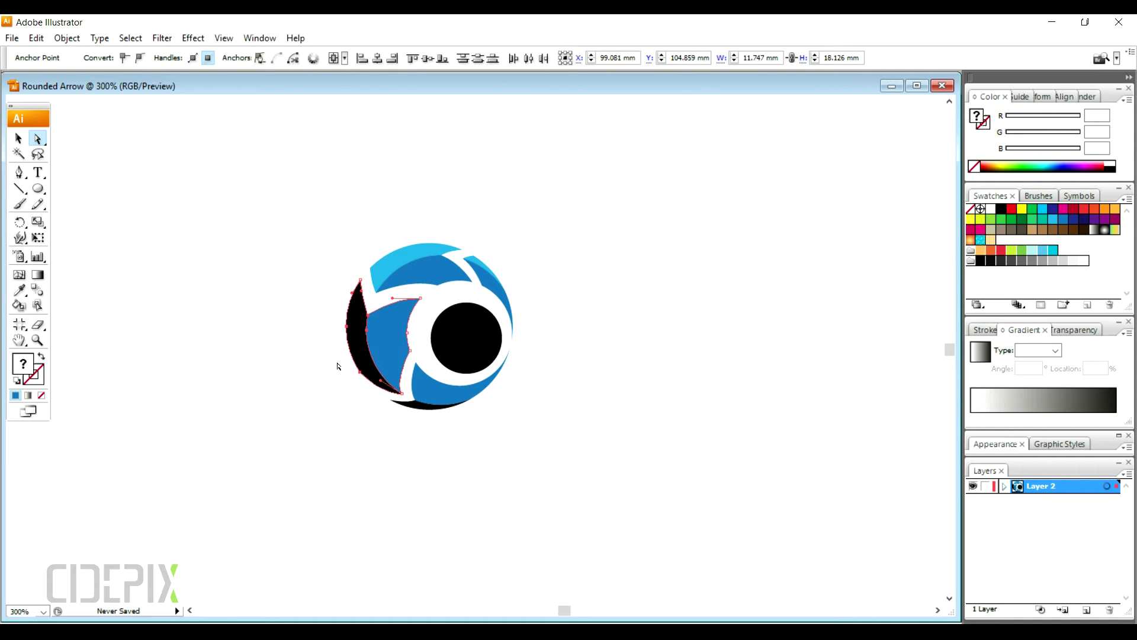
left_click(354, 356, "ctrl")
Recolour the top crescent blue, the bottom crescent dark blue and the thin sliver cyan
left_click(413, 404, "ctrl+shift")
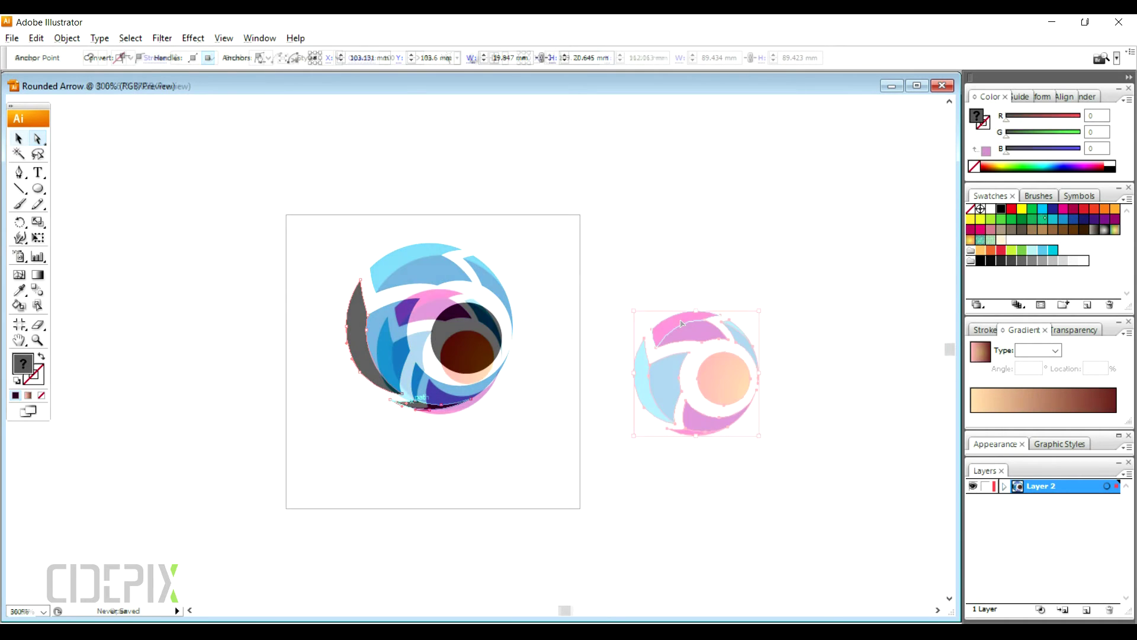
left_click(817, 330)
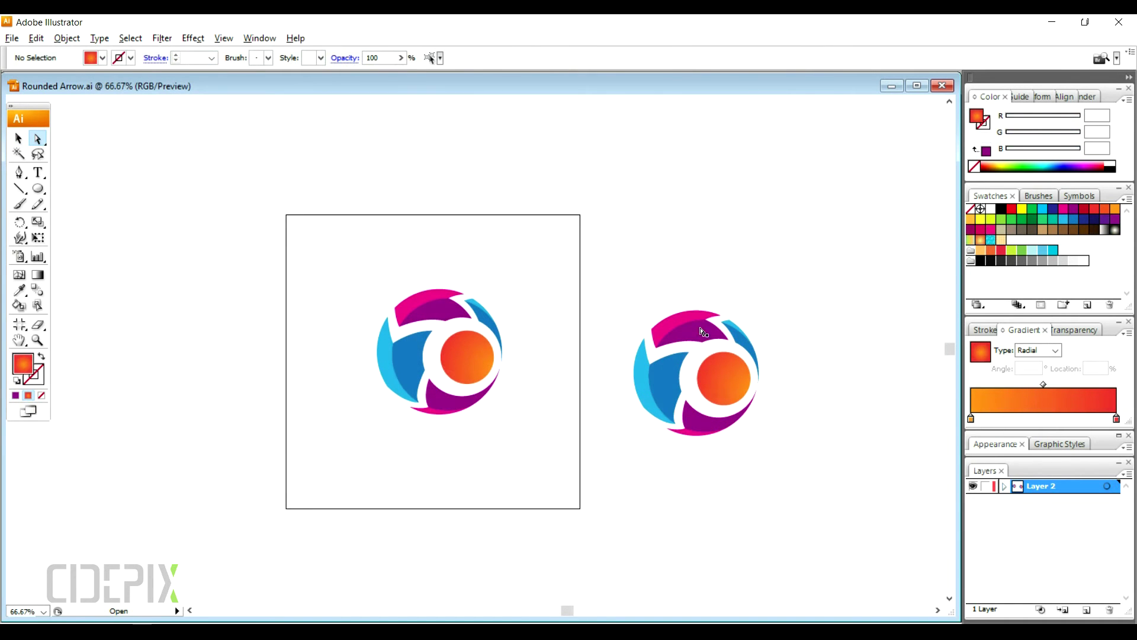
left_click(684, 346)
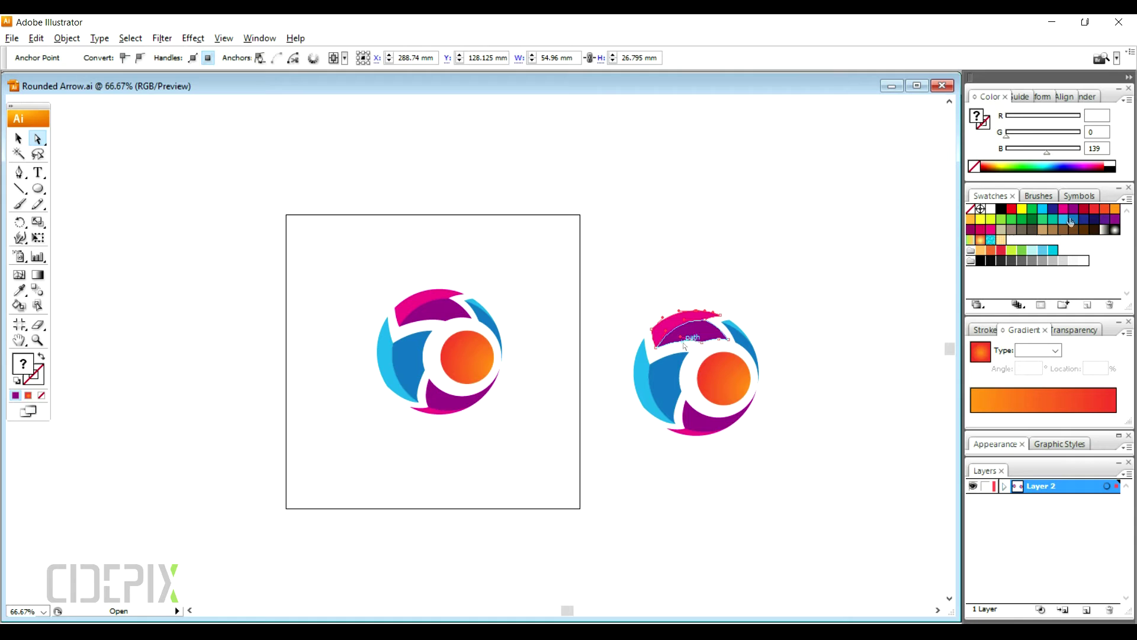
left_click(1074, 219)
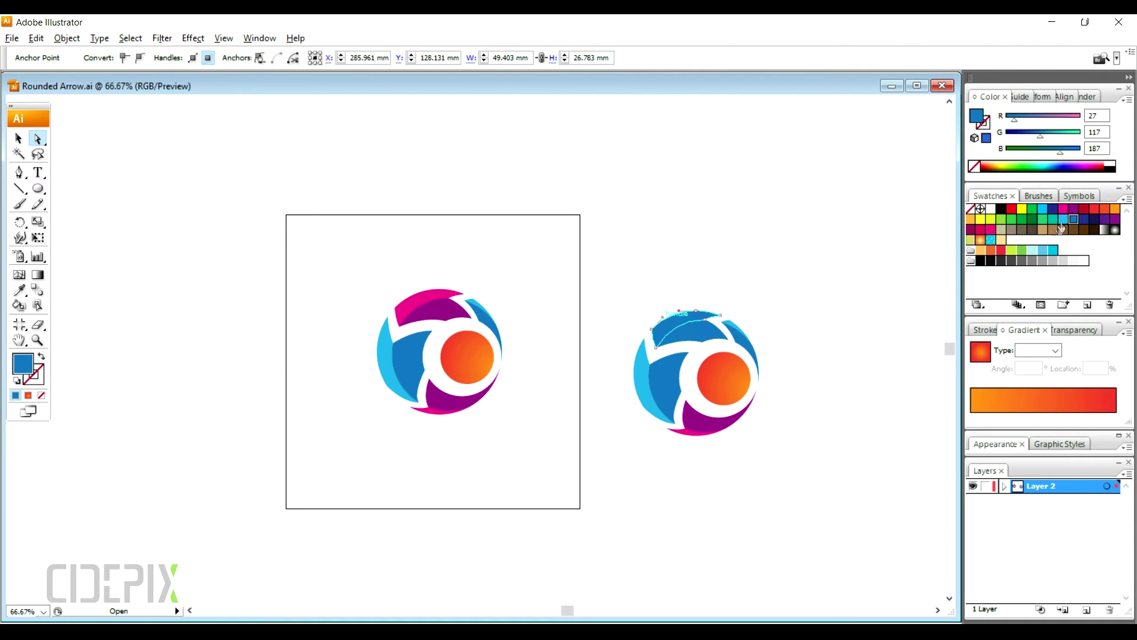
left_click_drag(679, 469, 709, 423)
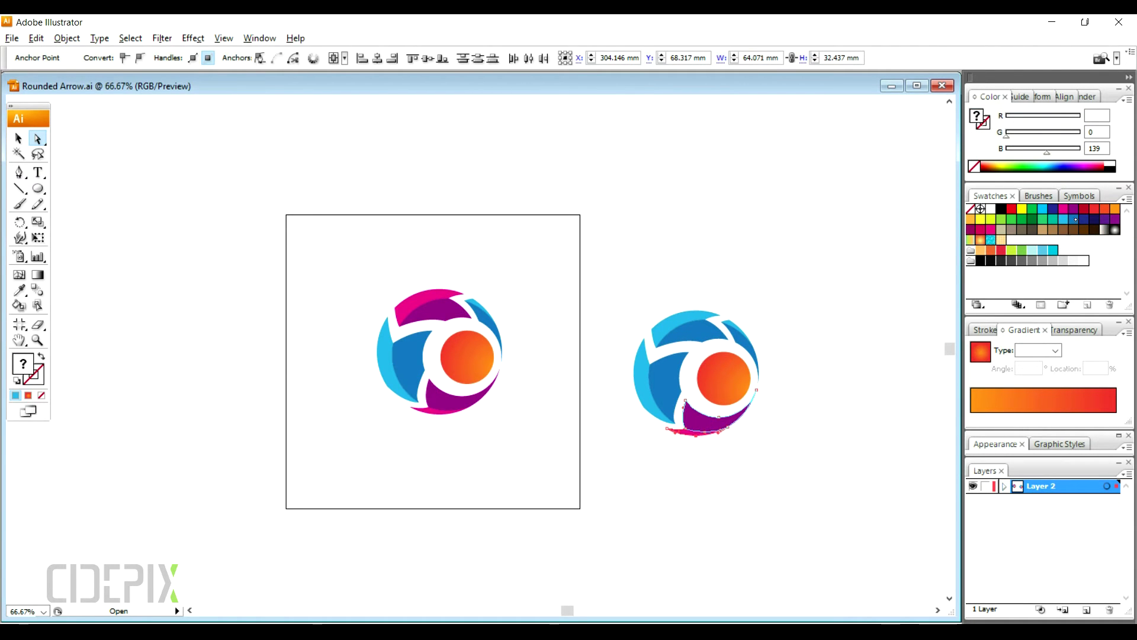
left_click(1076, 219)
left_click(695, 432)
left_click(1063, 219)
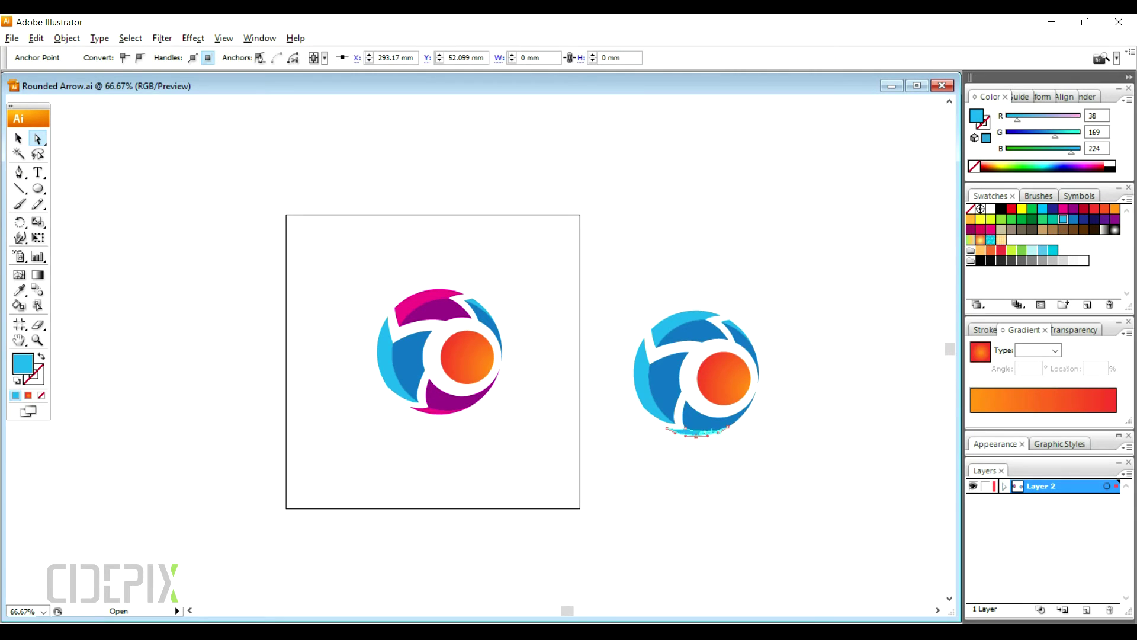
left_click(828, 368)
left_click(729, 384)
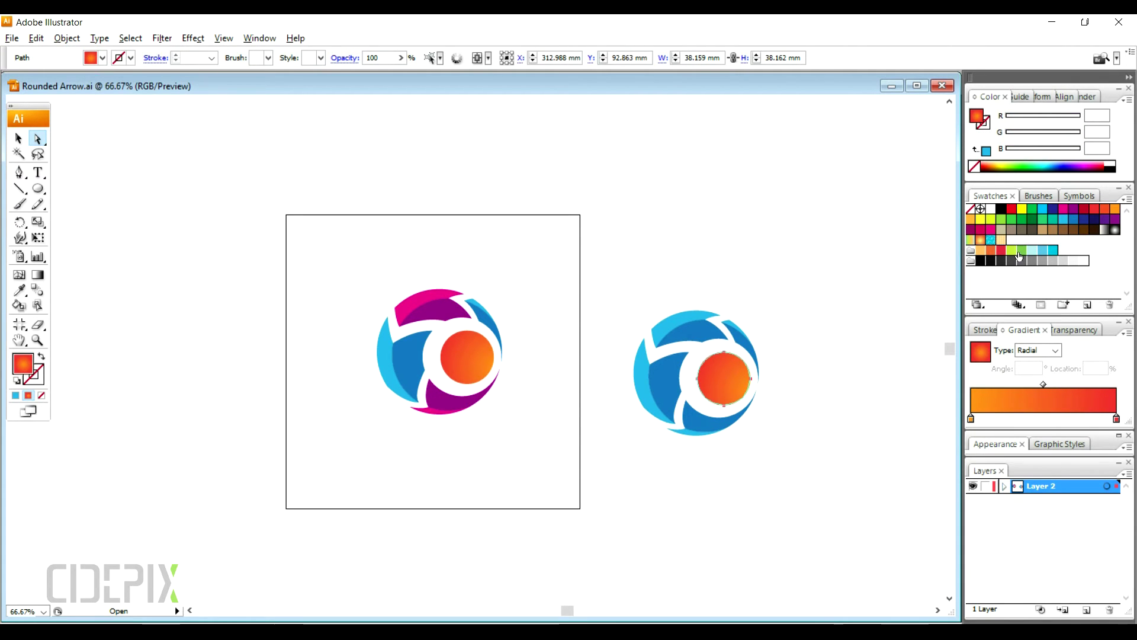
Fill the centre circle with a green to yellow-green radial gradient brightest at upper right
left_click_drag(1013, 250, 1117, 419)
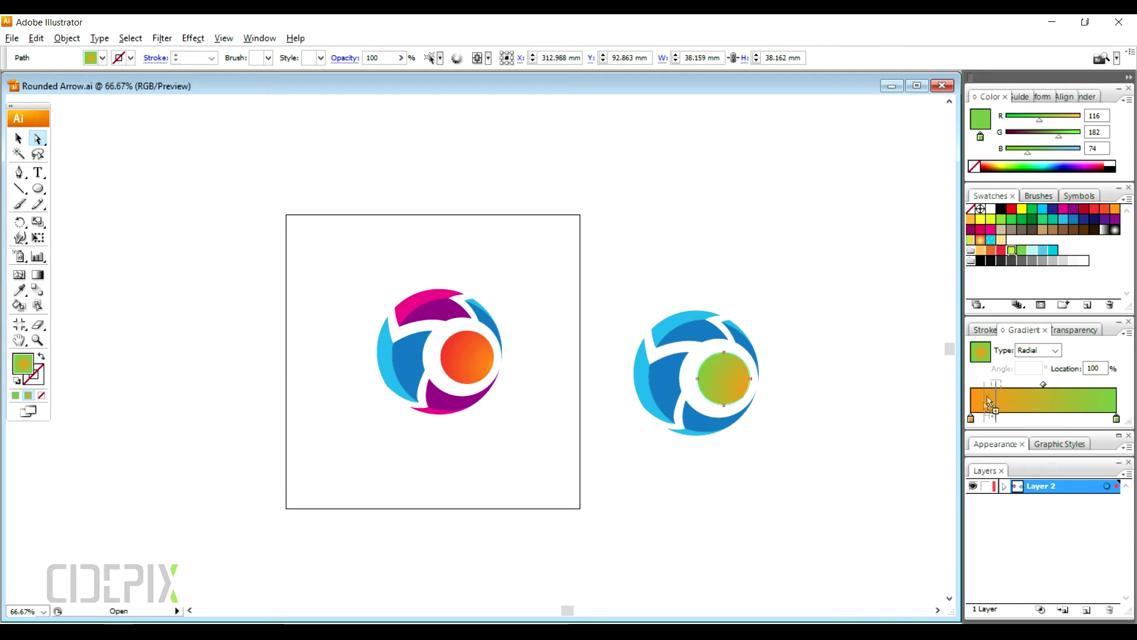
left_click_drag(991, 218, 971, 419)
left_click(839, 337)
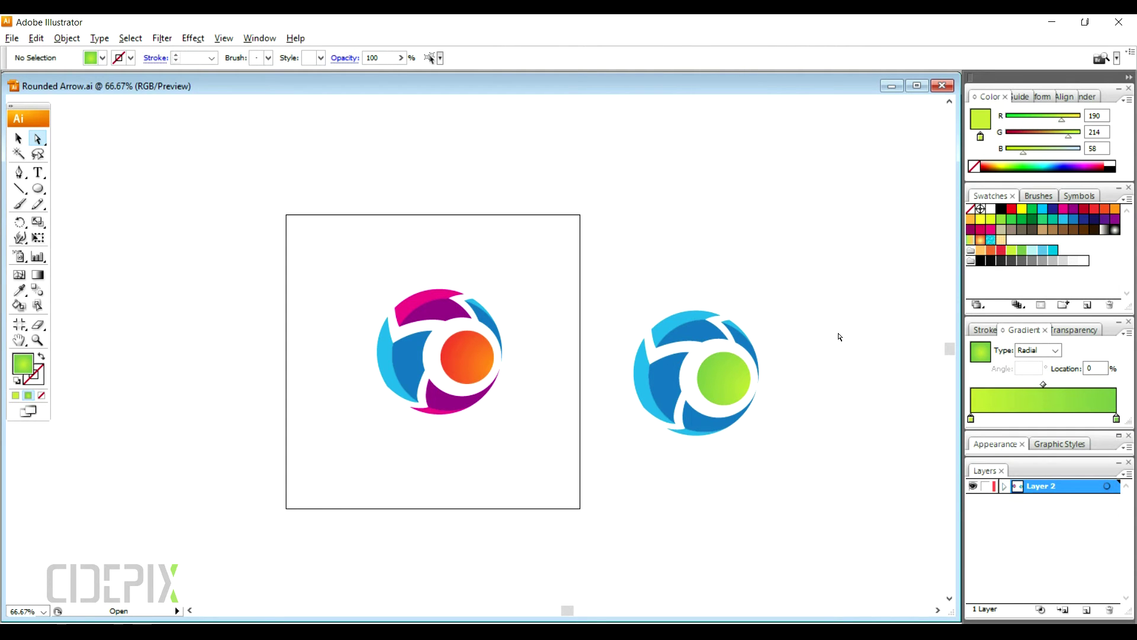
left_click(729, 379)
left_click(38, 274)
left_click_drag(738, 366, 732, 387)
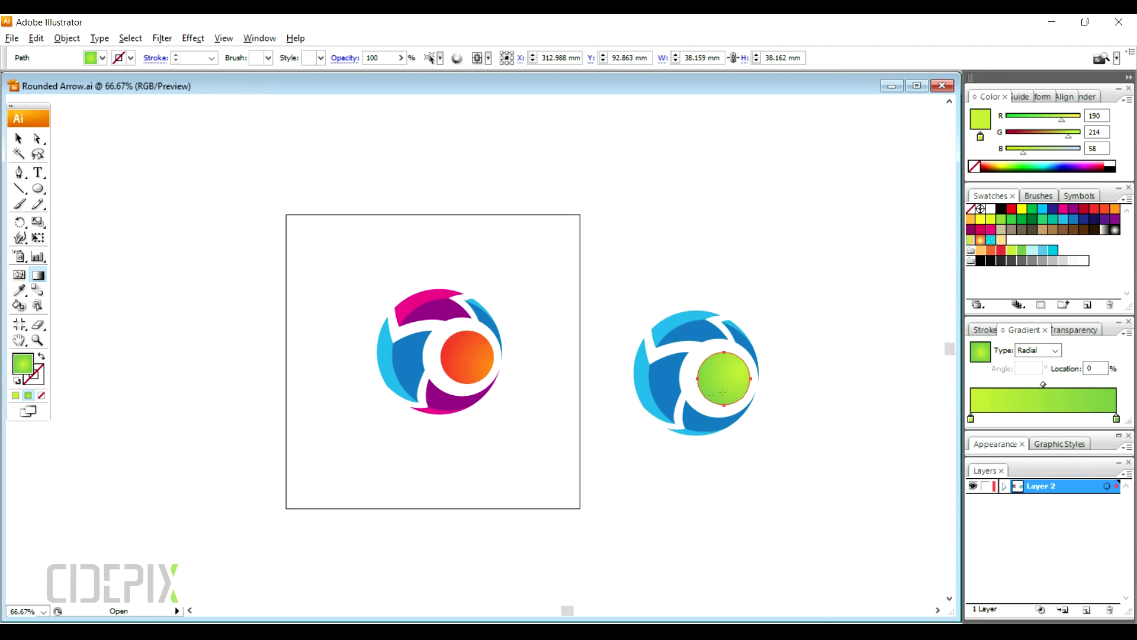
Raise the right logo slightly with the Selection tool
left_click(19, 138)
mouse_move(664, 379)
left_mouse_down()
mouse_move(660, 344)
mouse_move(847, 334)
left_mouse_up()
left_click(782, 283)
Place a logo copy to the right and save a dark red (red 138) swatch
left_click_drag(843, 256, 715, 272)
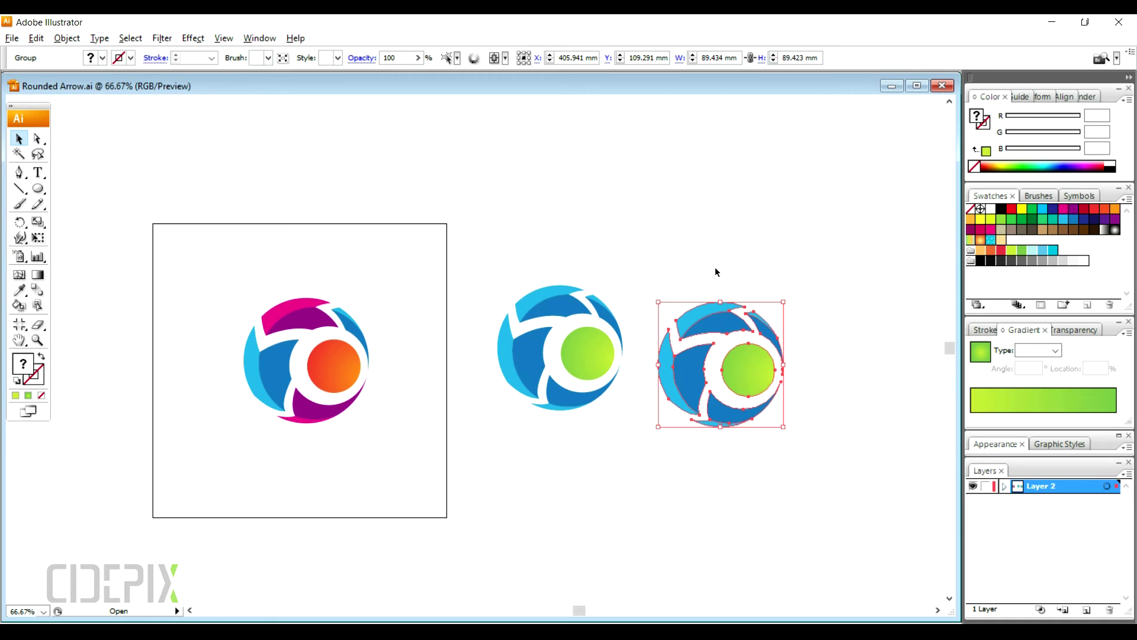
left_click(854, 241)
left_click(1012, 209)
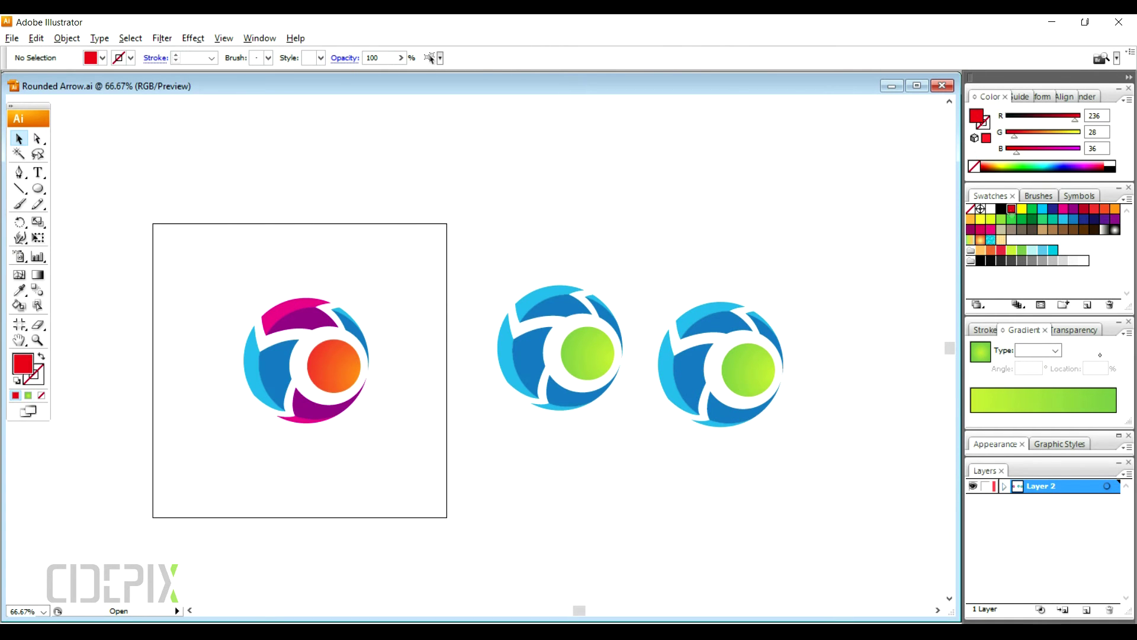
left_click(1088, 305)
left_click_drag(558, 349, 529, 349)
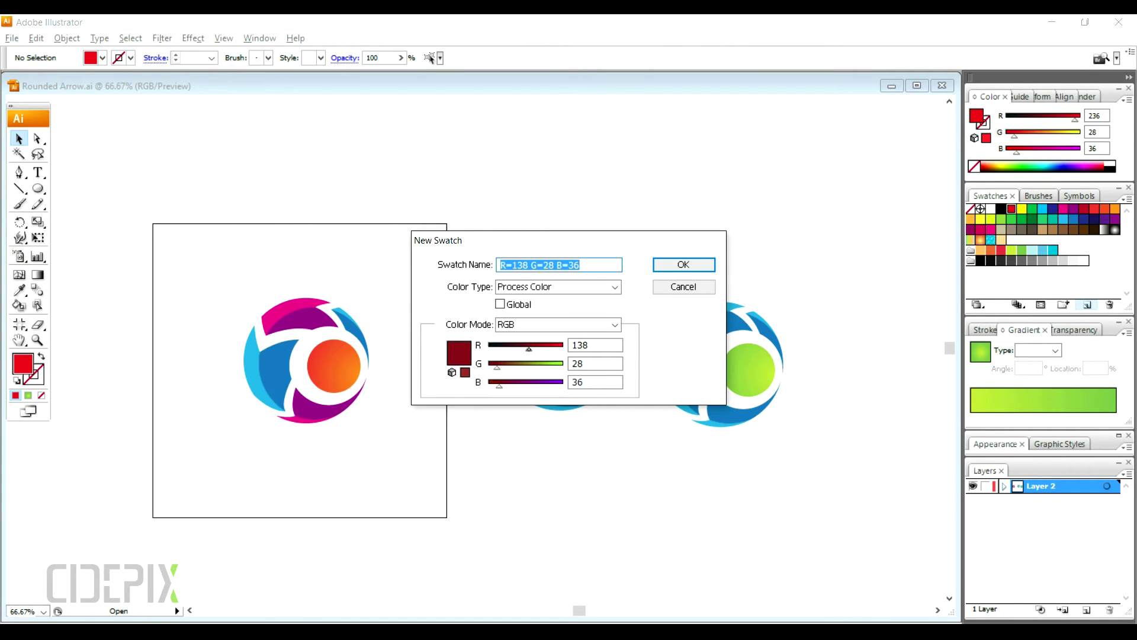
left_click(684, 264)
Fill the whole right logo with the dark red swatch and direct-select its top arc
left_click(728, 329)
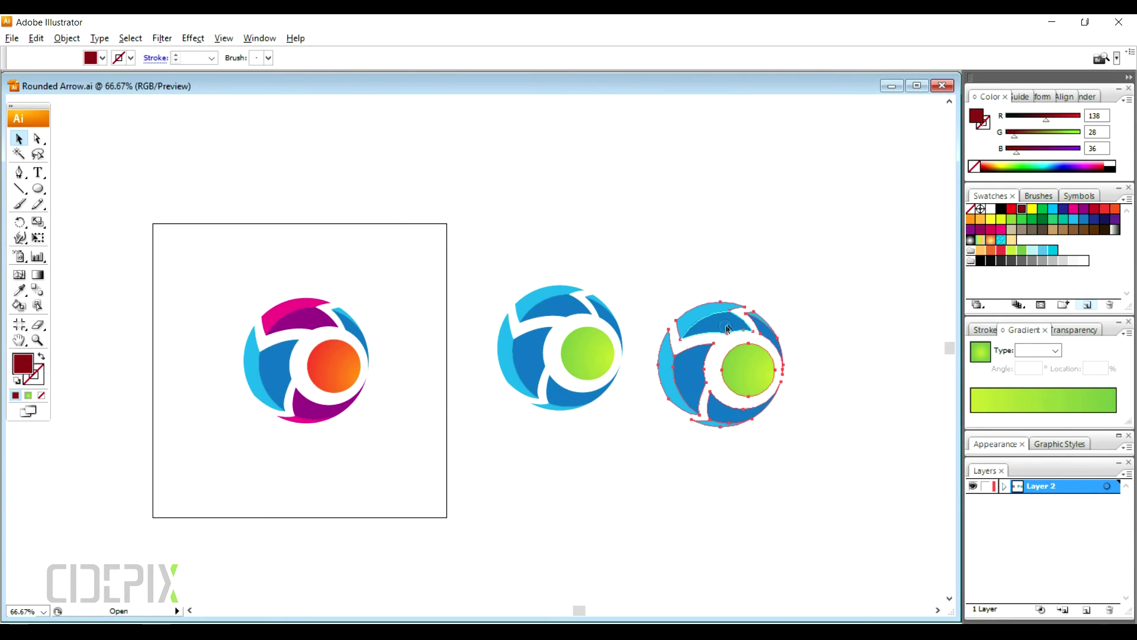
left_click(1022, 209)
key("a")
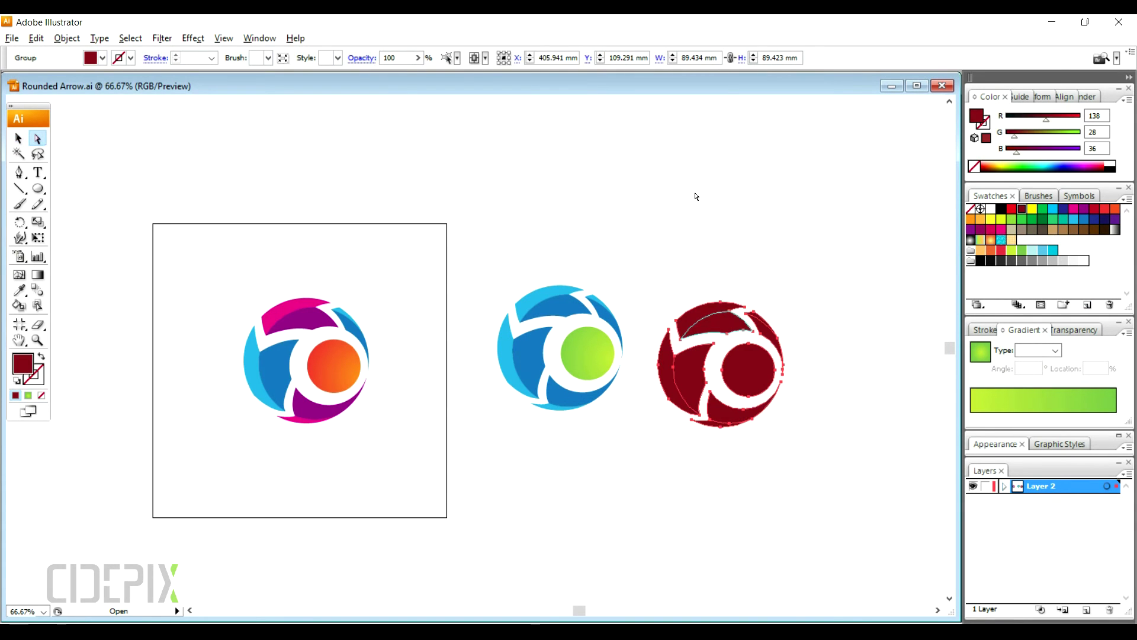
left_click_drag(705, 278, 686, 310)
mouse_move(776, 294)
left_mouse_down()
mouse_move(753, 314)
mouse_move(735, 306)
mouse_move(741, 352)
left_mouse_up()
left_click(668, 258)
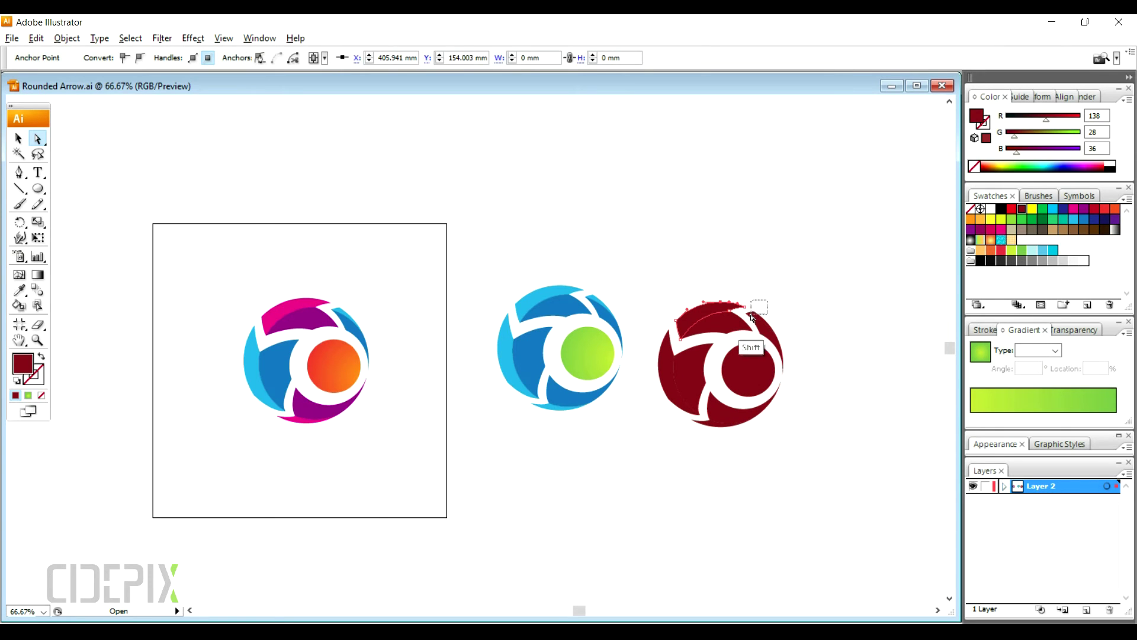
left_click_drag(647, 339, 715, 427)
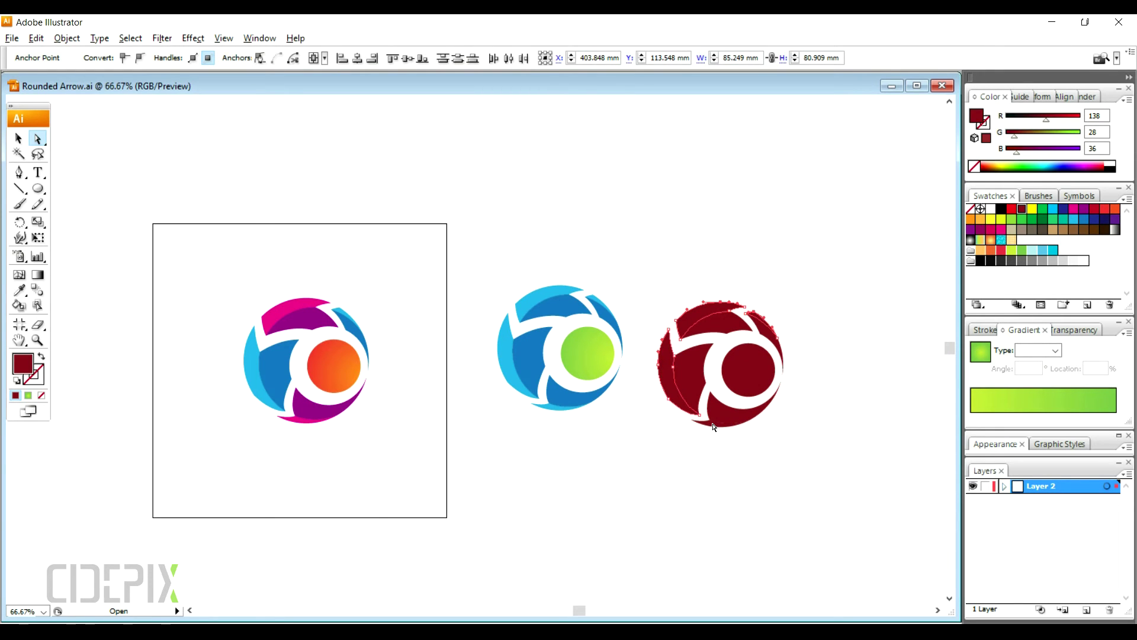
Make the selected red-logo pieces bright red and turn its inner circle blue
left_click(1012, 208)
left_click(802, 370)
left_click(752, 372)
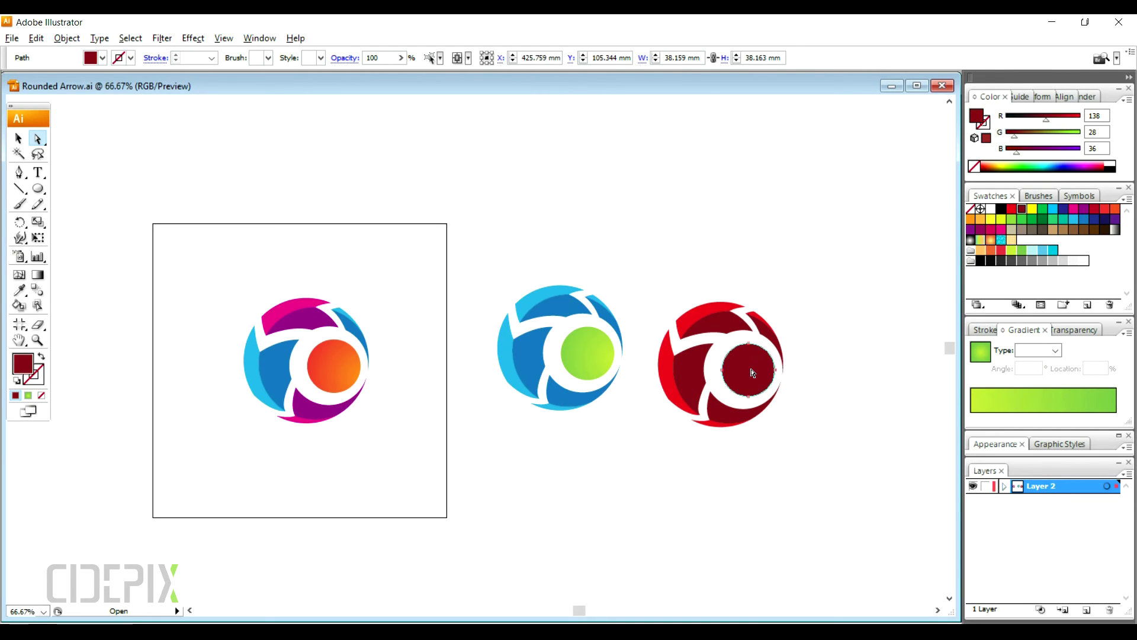
left_click(1085, 209)
left_click(1074, 211)
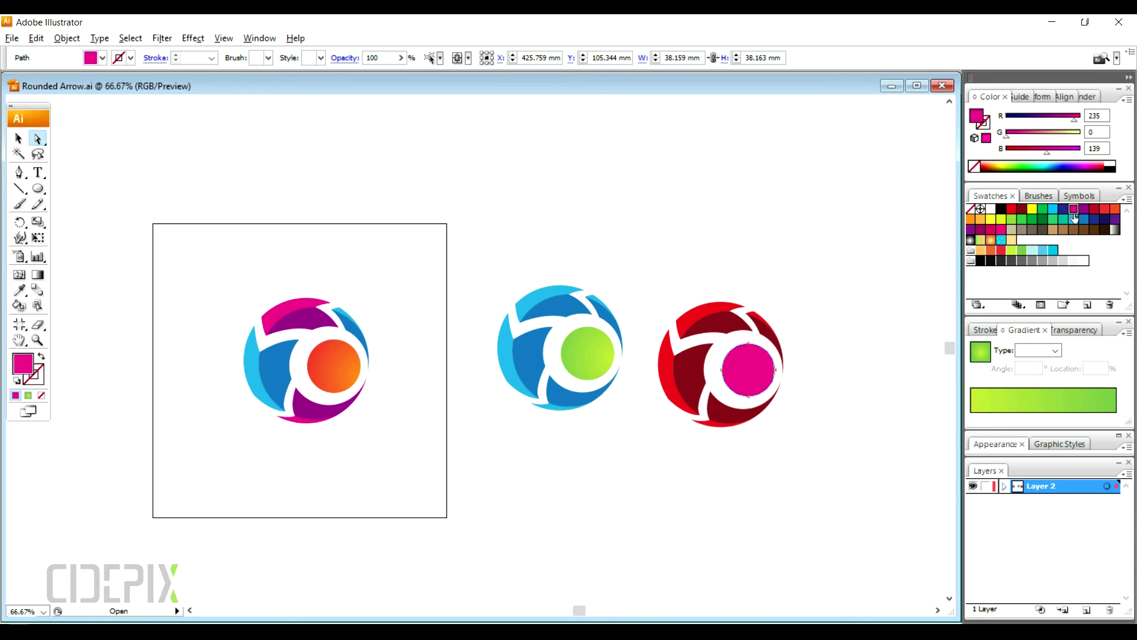
left_click(1073, 219)
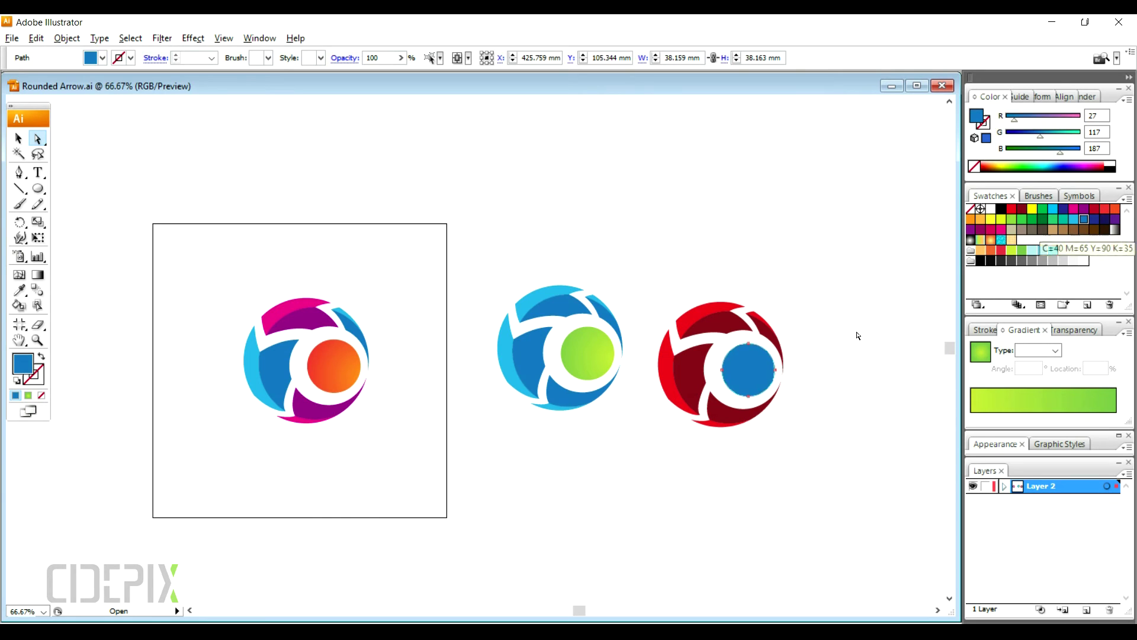
left_click(860, 333)
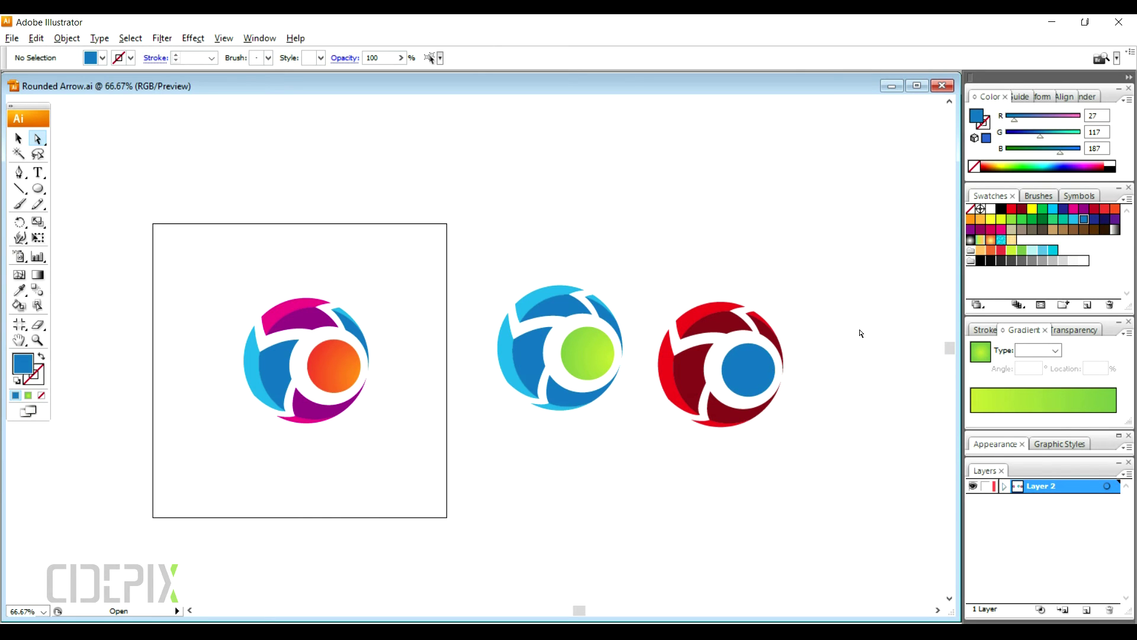
Recolour the red logo's upper piece in bright red and orange
left_click(714, 330)
left_click(1104, 209)
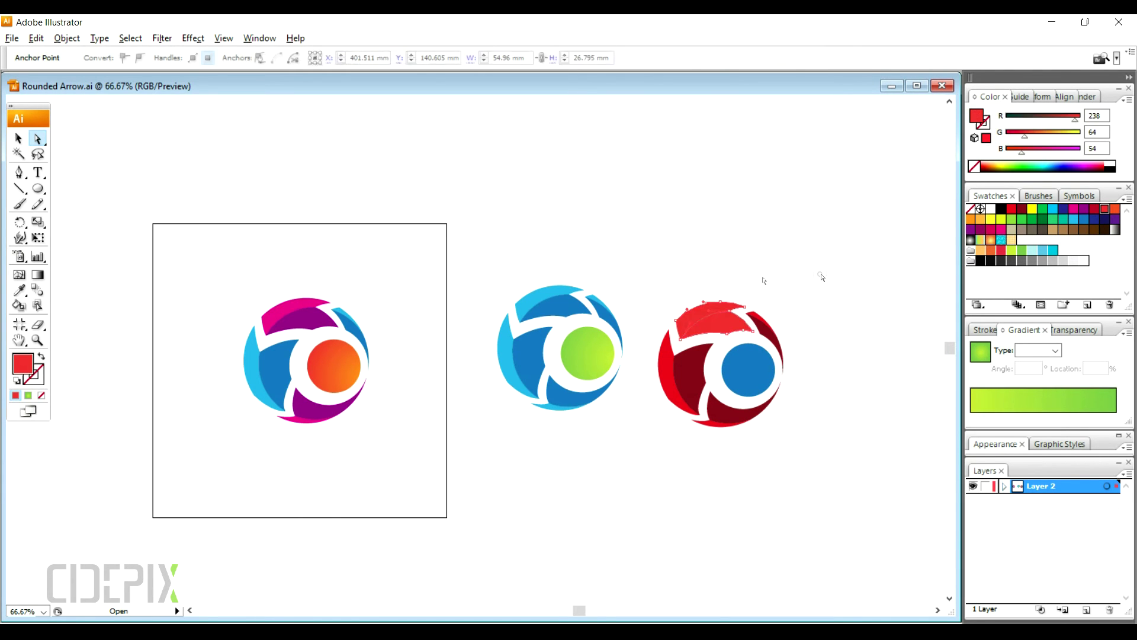
left_click(970, 219)
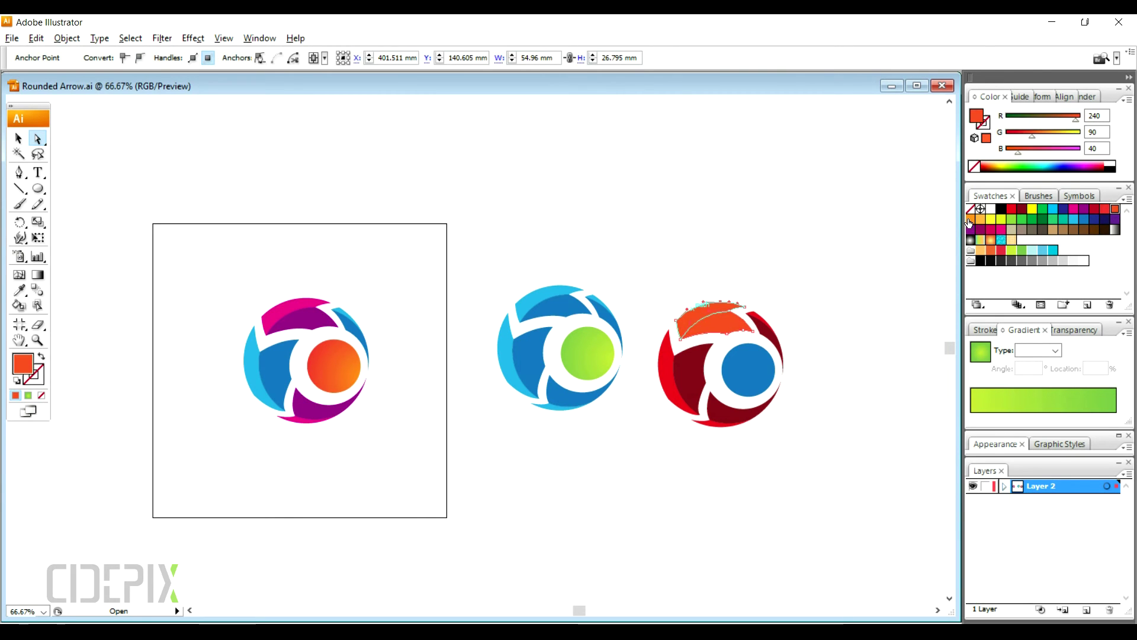
left_click(1105, 209)
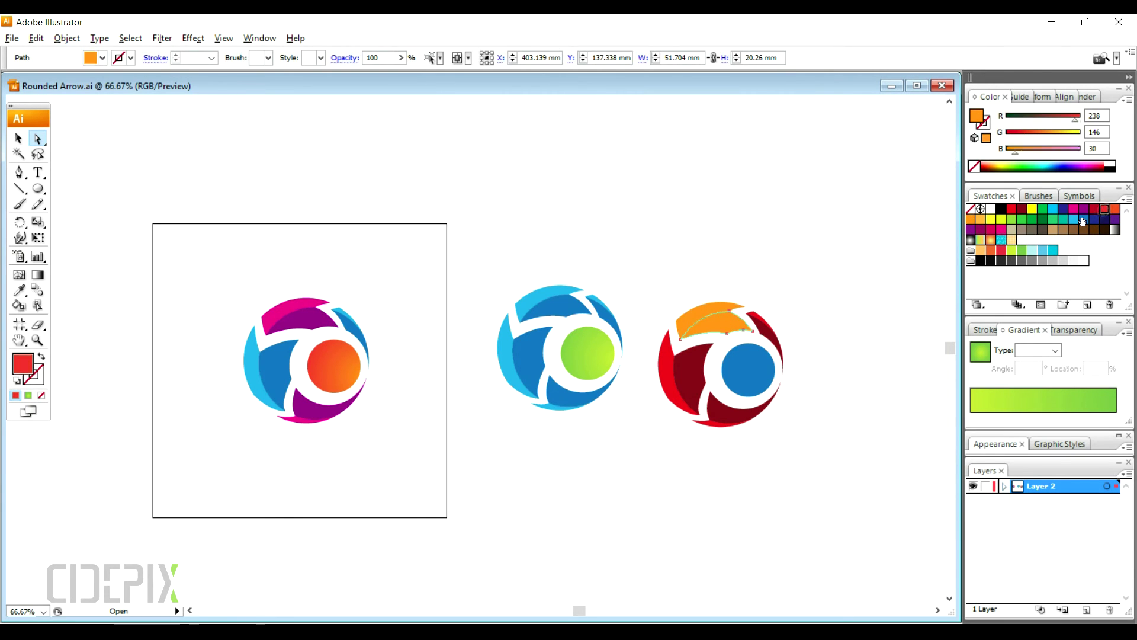
left_click(721, 460)
Recolour the red logo's bottom dark-red piece bright red and orange
left_click(732, 413)
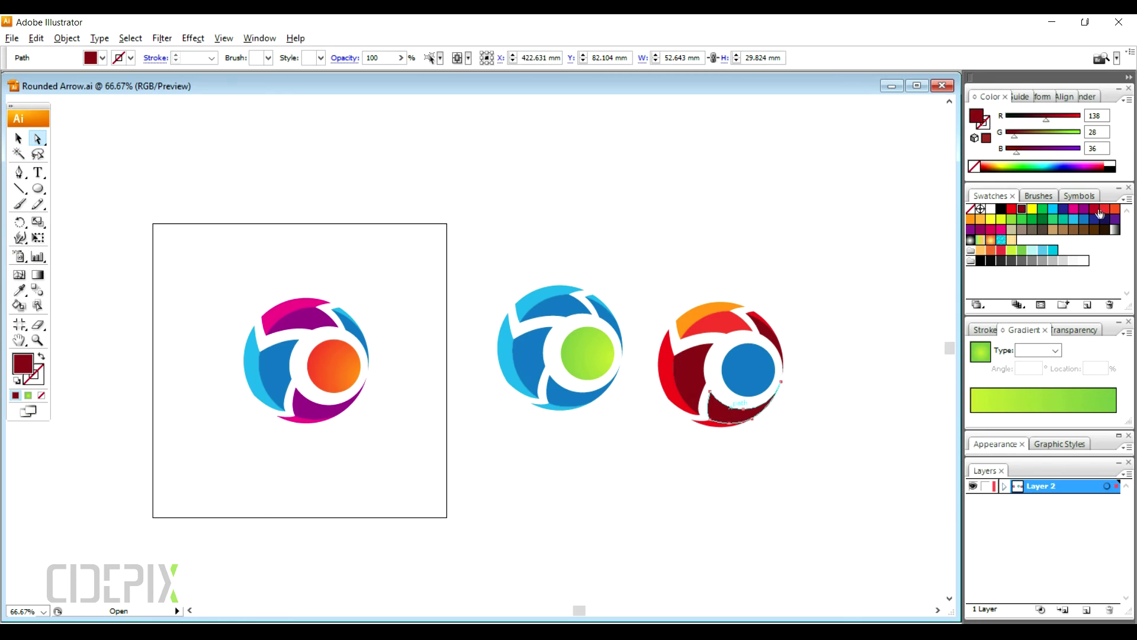
left_click(1105, 208)
left_click_drag(714, 429, 717, 425)
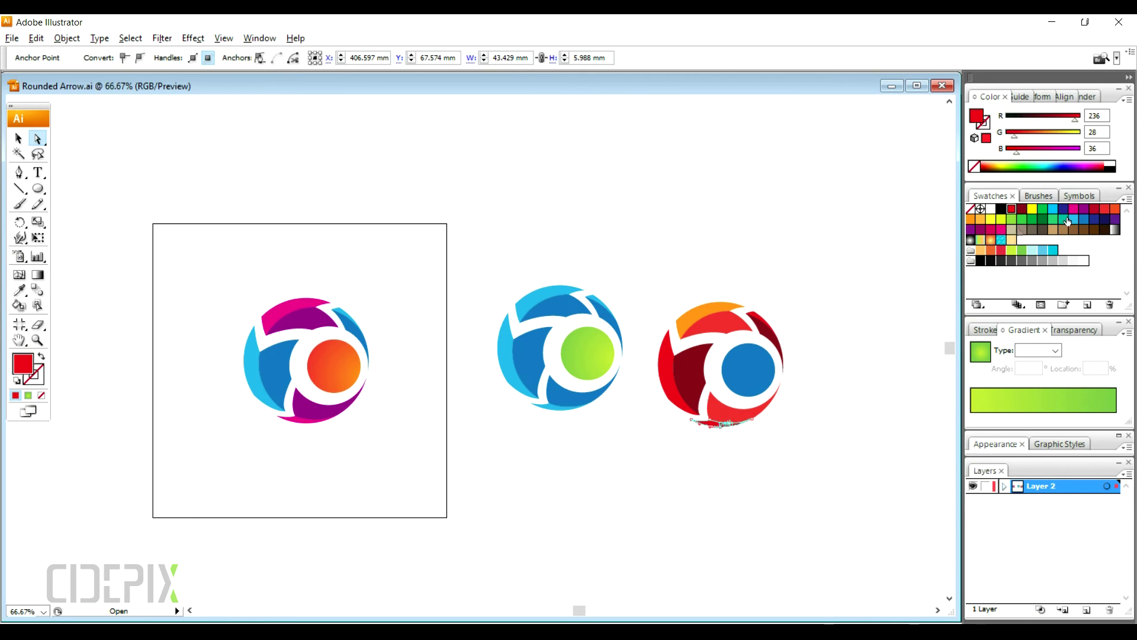
left_click(979, 223)
left_click(766, 280)
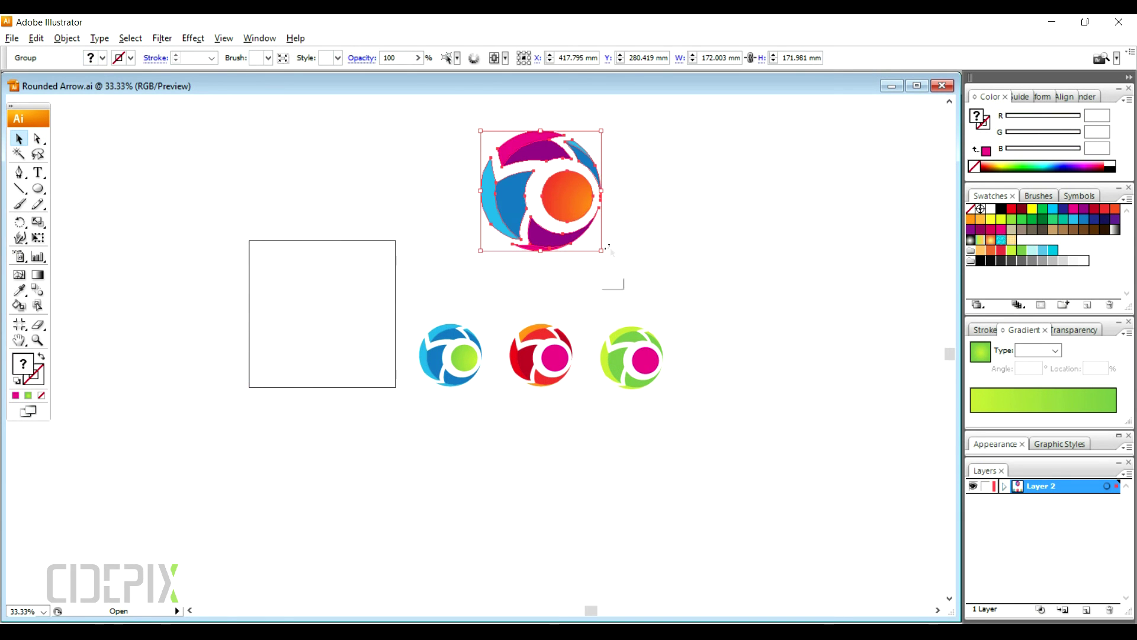
Enlarge the original swirl logo and draw a circle beside it with a light-grey radial gradient
left_click_drag(609, 254, 625, 272)
left_click(666, 218)
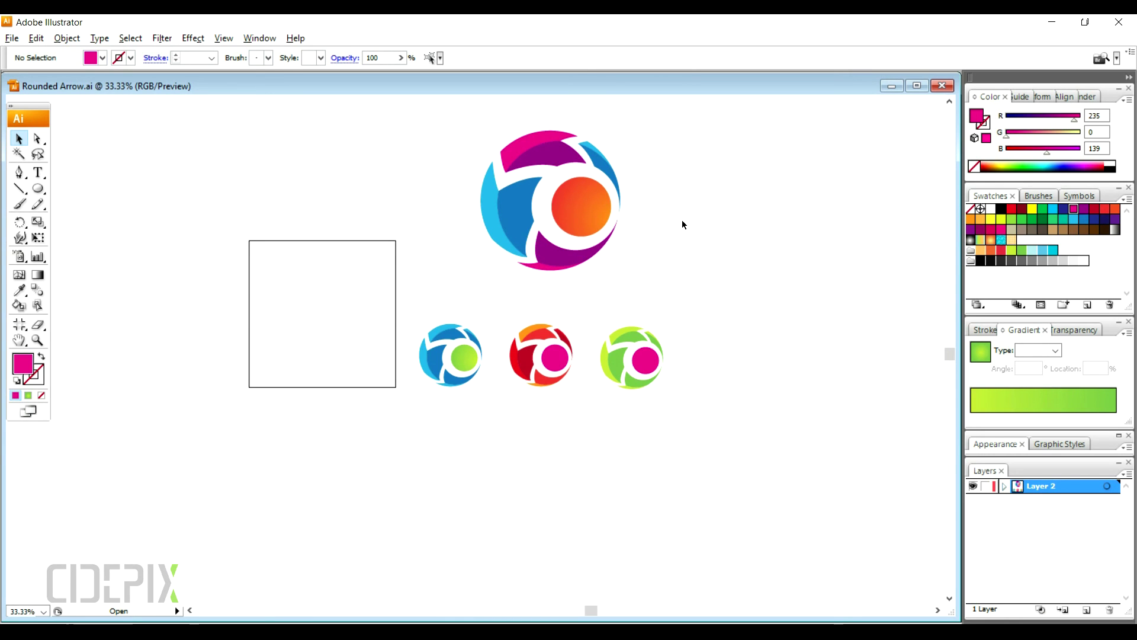
left_click(38, 188)
left_click_drag(719, 180, 830, 291)
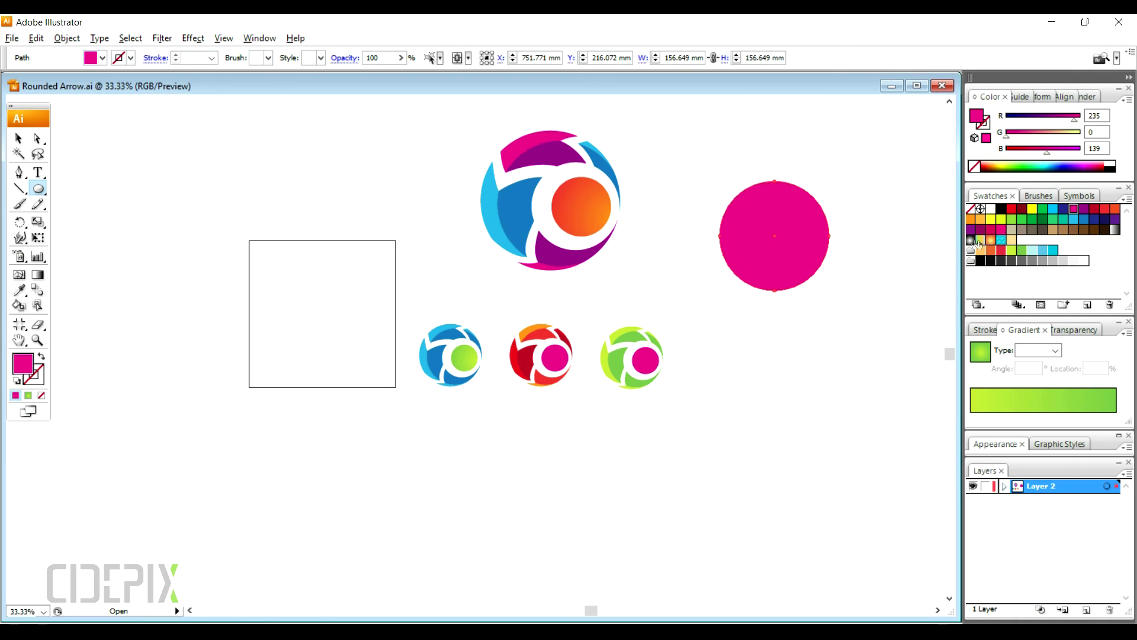
left_click(971, 240)
mouse_move(971, 418)
left_mouse_down()
mouse_move(1093, 419)
mouse_move(976, 419)
left_mouse_up()
left_click(1055, 261)
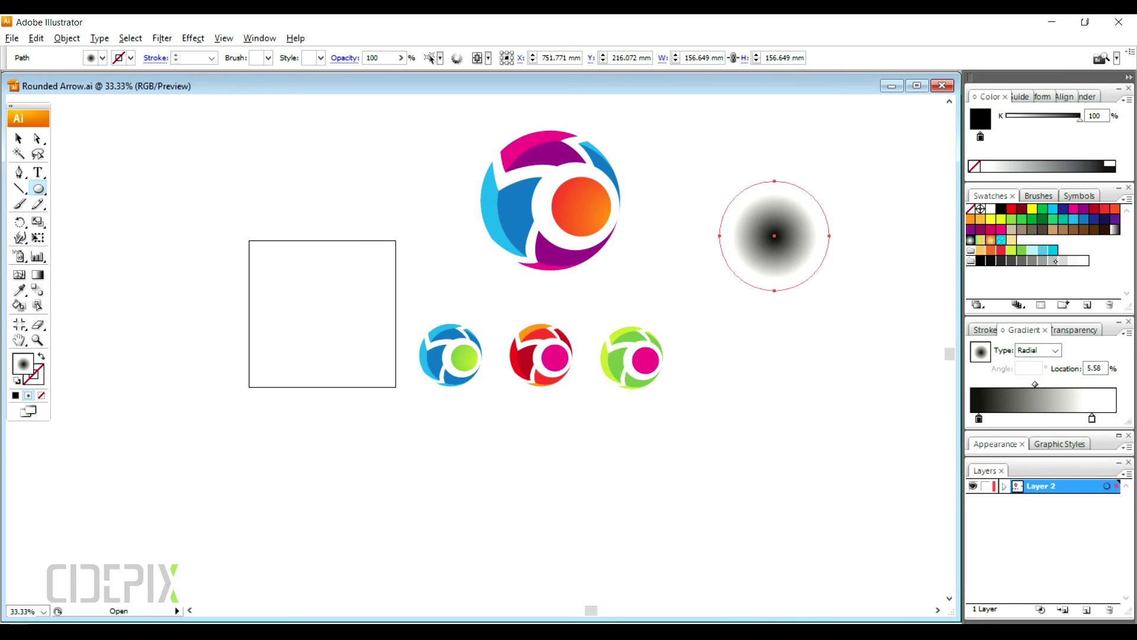
left_click_drag(1080, 119, 1029, 118)
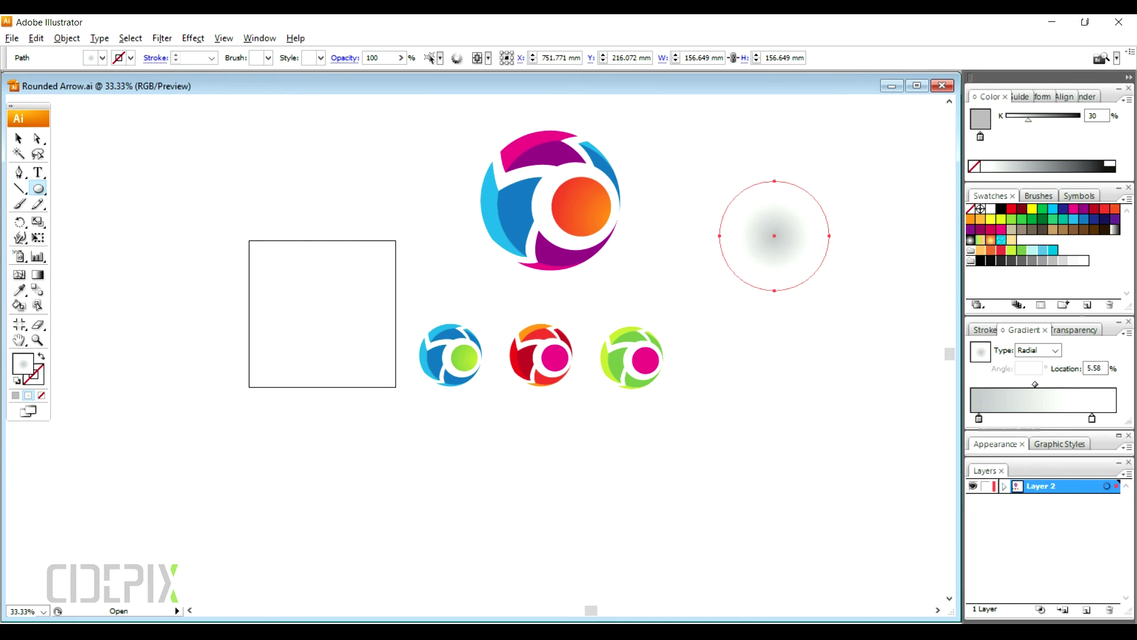
Squash the gradient circle into a flat ellipse fading out to white
key("v")
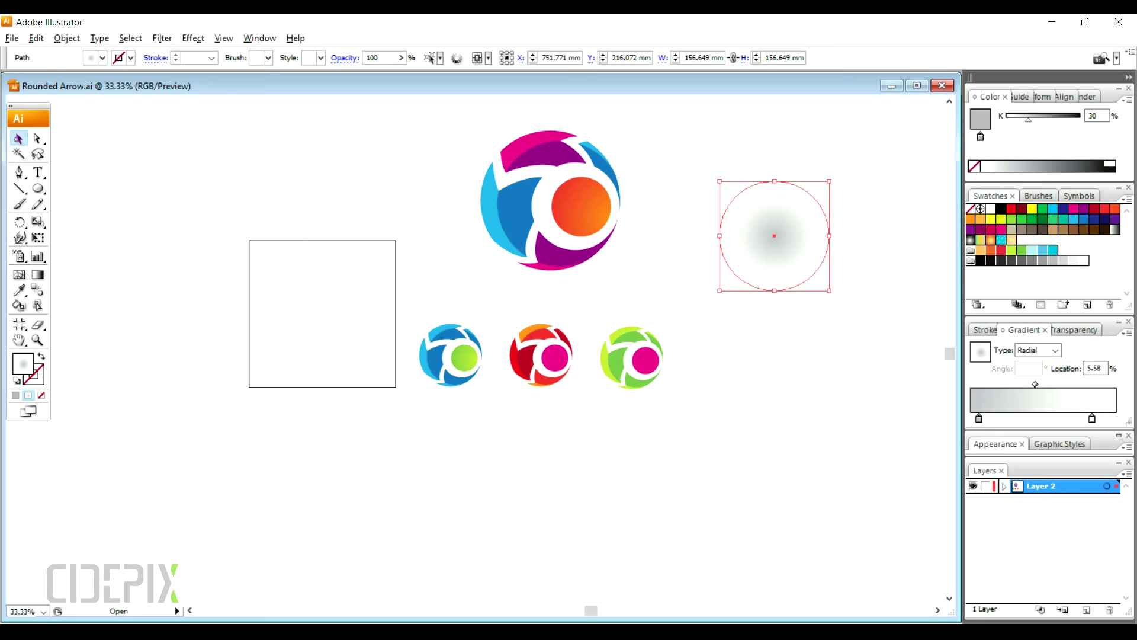
left_click_drag(774, 181, 785, 272)
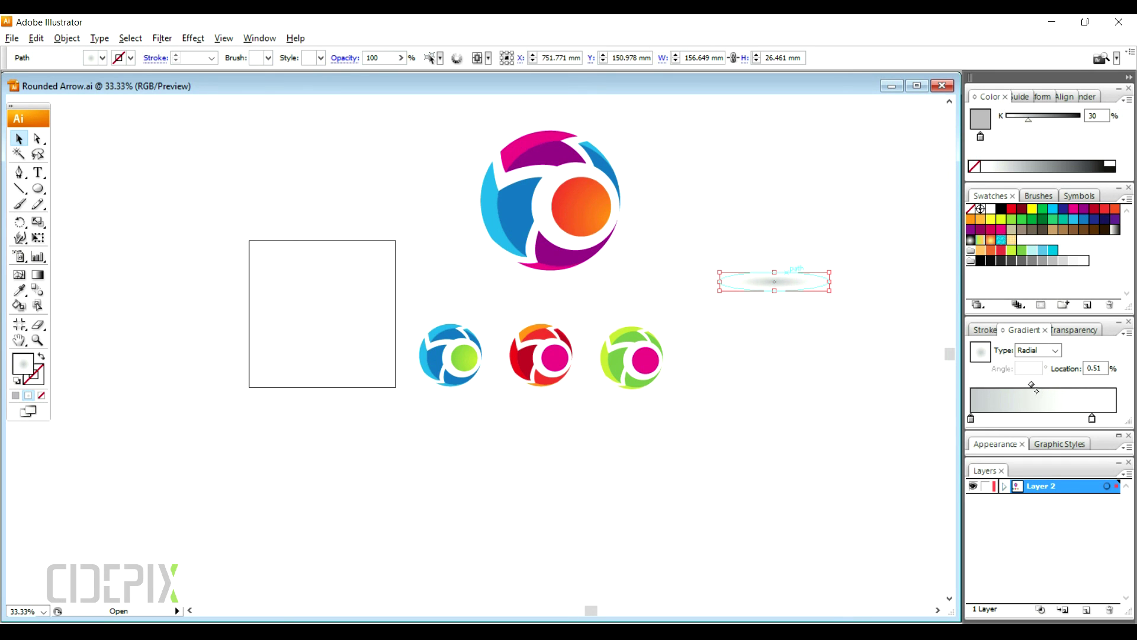
left_click_drag(1092, 418, 1085, 419)
left_click(1085, 418)
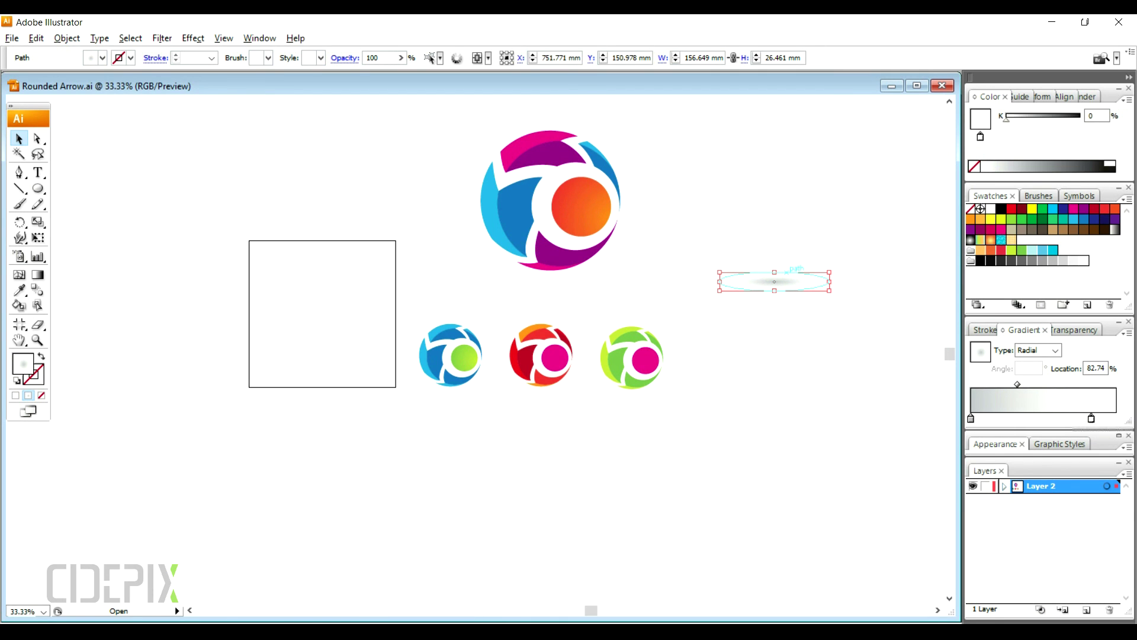
Move the flat grey ellipse beneath the top logo as its shadow
mouse_move(797, 279)
left_mouse_down()
mouse_move(346, 368)
mouse_move(475, 331)
left_mouse_up()
left_click_drag(560, 292, 577, 287)
left_click(630, 282)
left_click(591, 293)
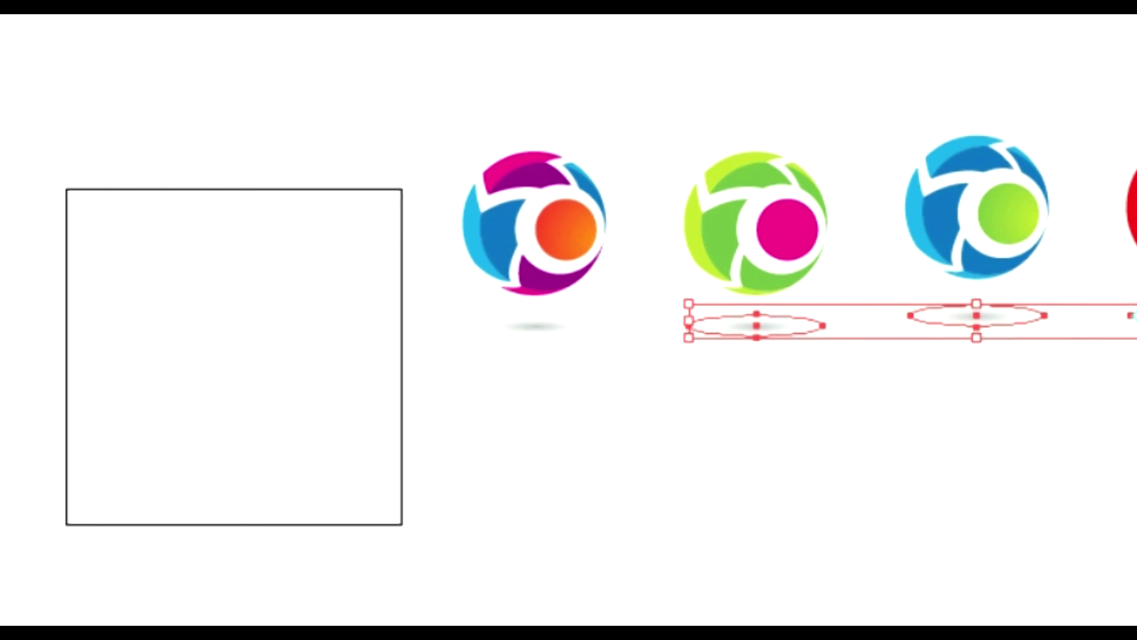
Select the logos instead of the shadow ellipses
left_click(660, 288)
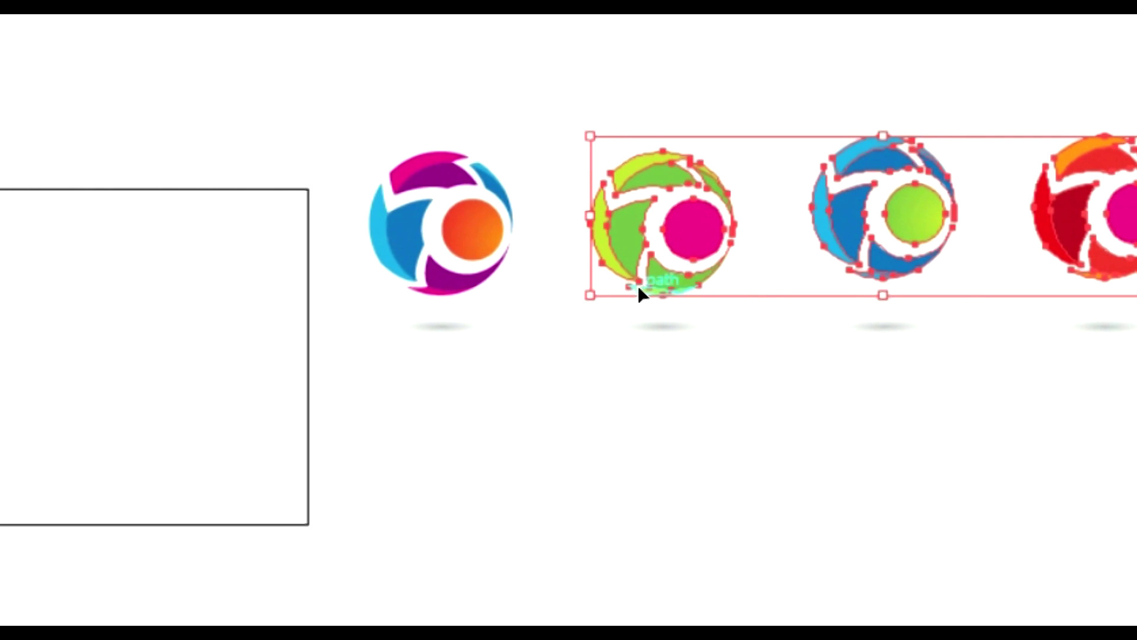